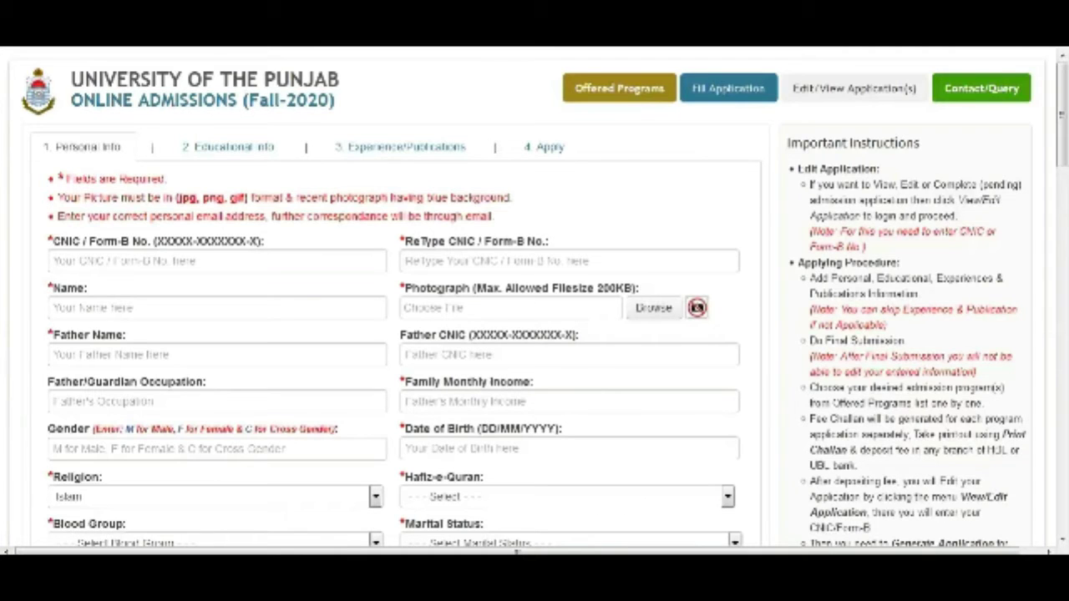
# Step: Enter the applicant's CNIC number and copy it into the ReType CNIC field
pyautogui.click(218, 260)
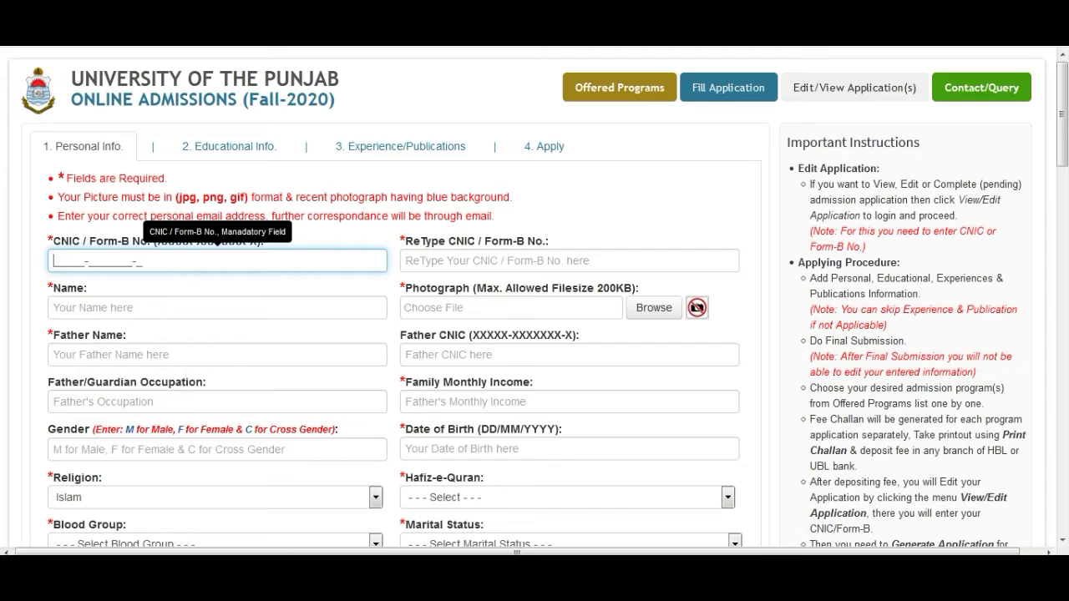
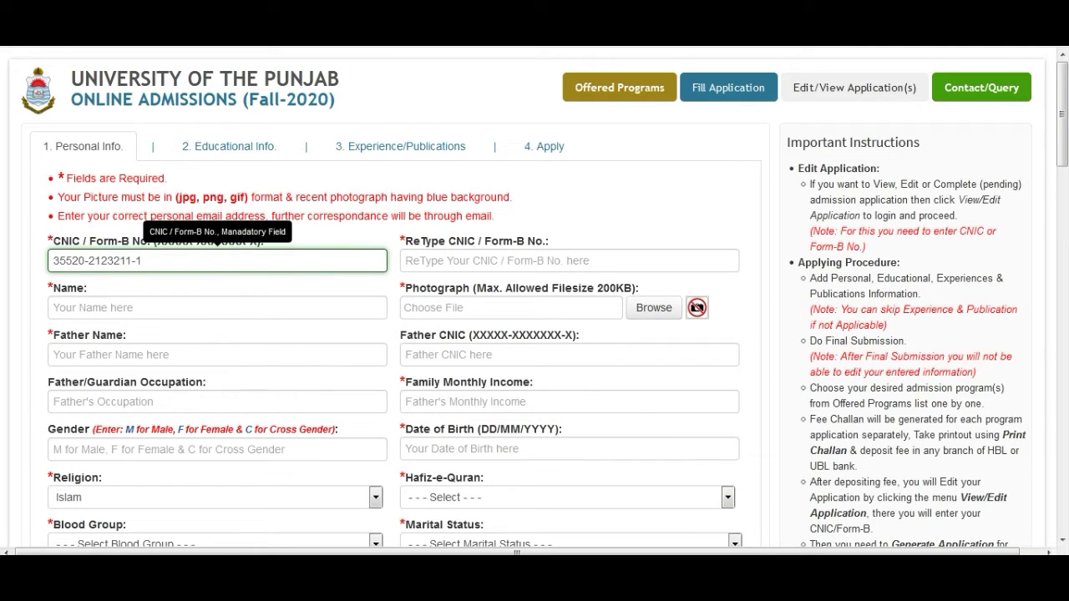
pyautogui.hotkey('ctrl', 'a')
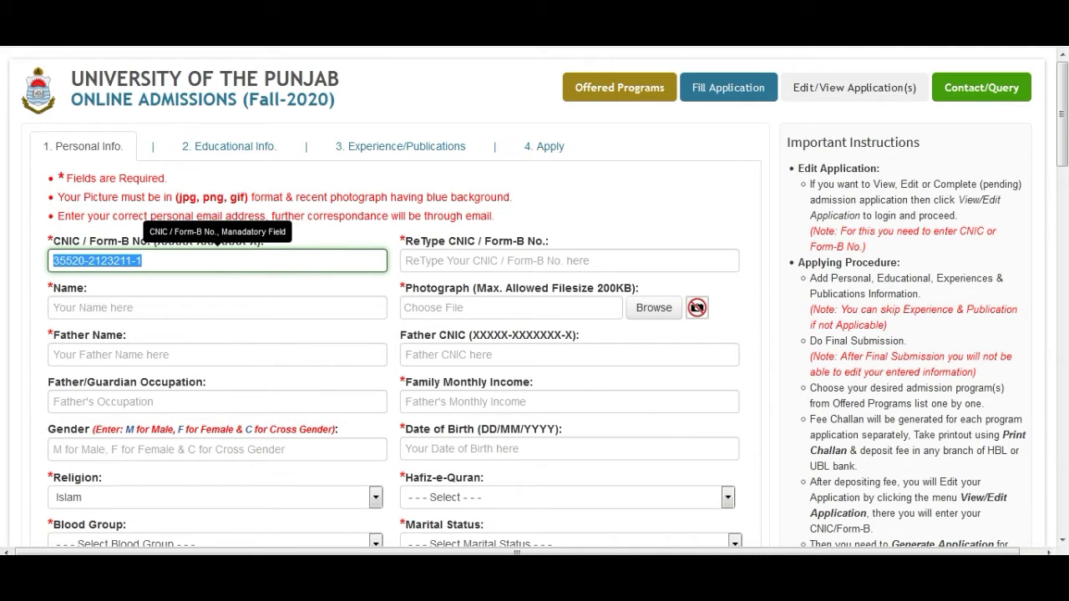
pyautogui.hotkey('ctrl', 'c')
pyautogui.press('Tab')
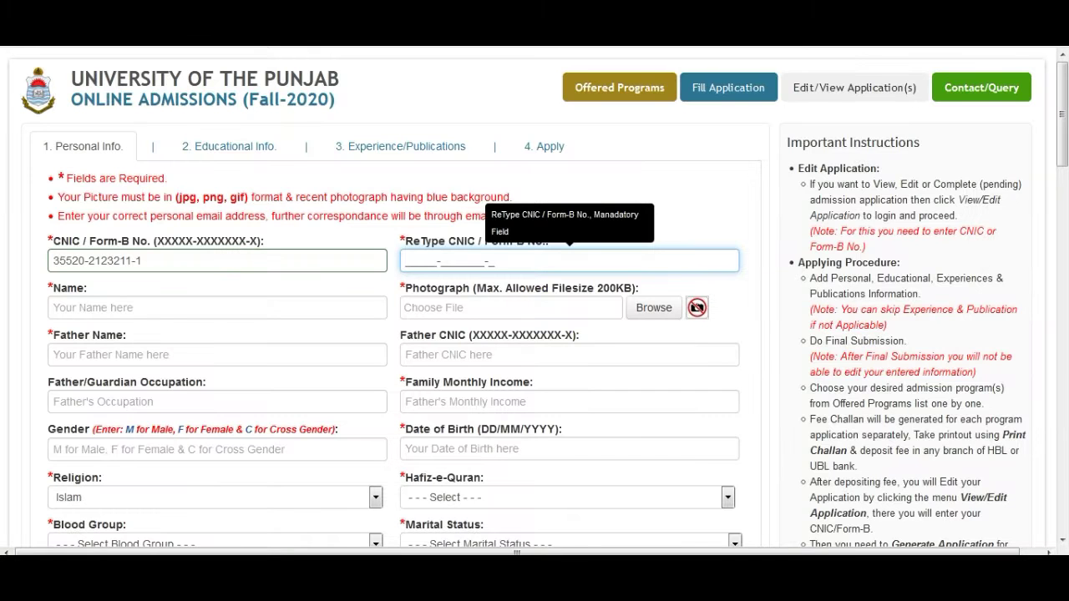
pyautogui.hotkey('ctrl', 'v')
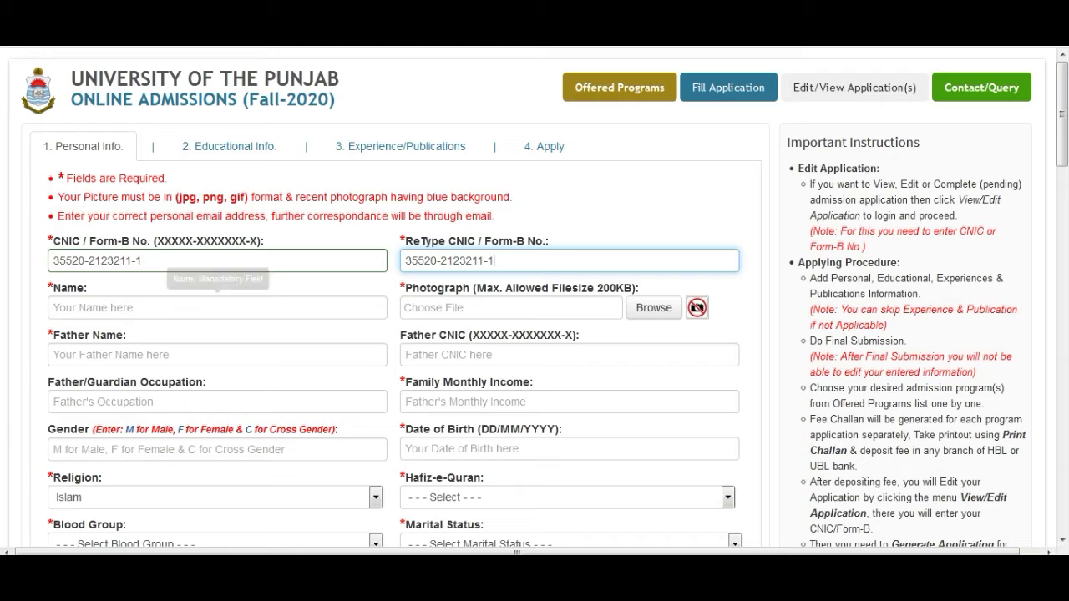
# Step: Fill in the applicant's full name
pyautogui.press('Tab')
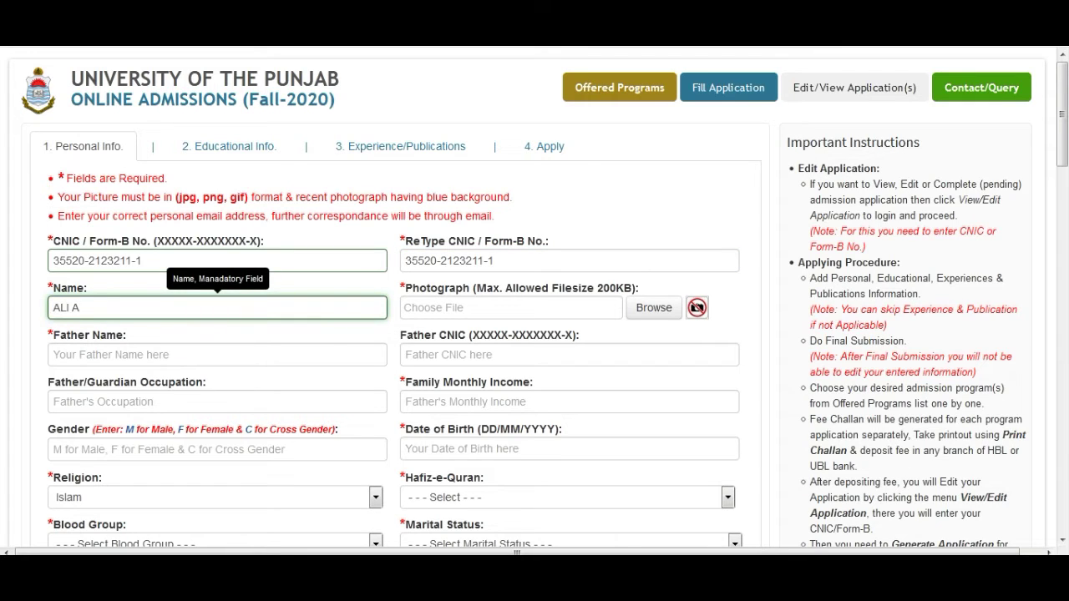
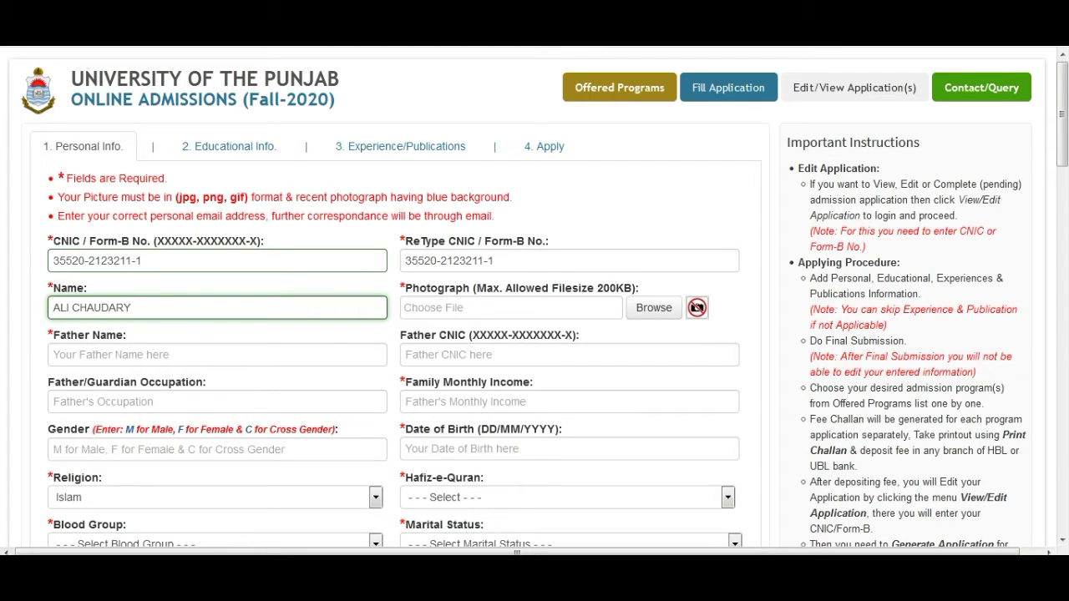
# Step: Attach the photograph 10.PNG from the Pictures library
pyautogui.click(654, 308)
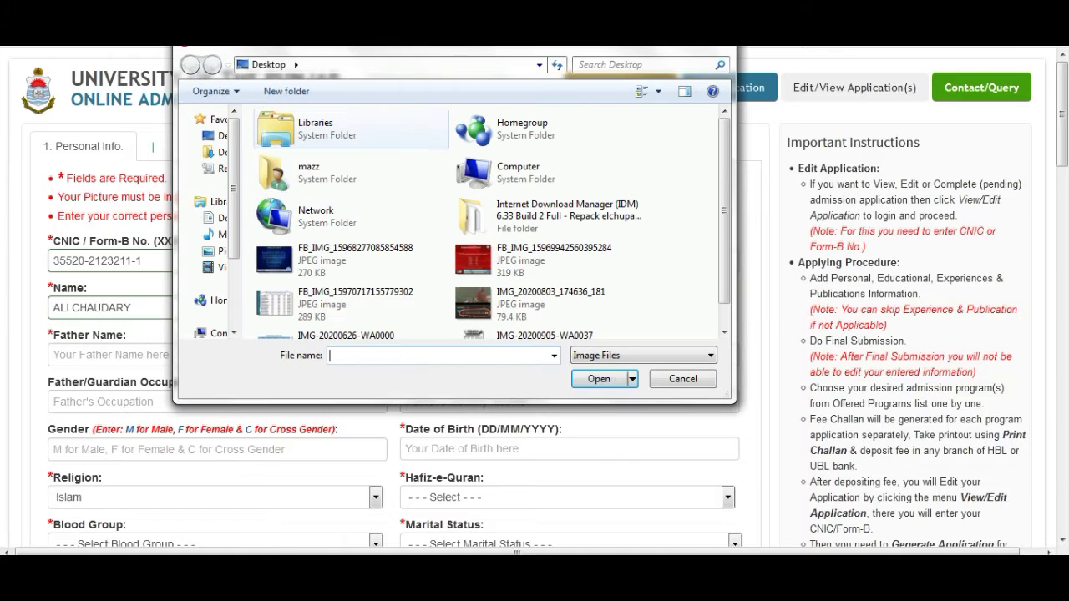
pyautogui.click(222, 217)
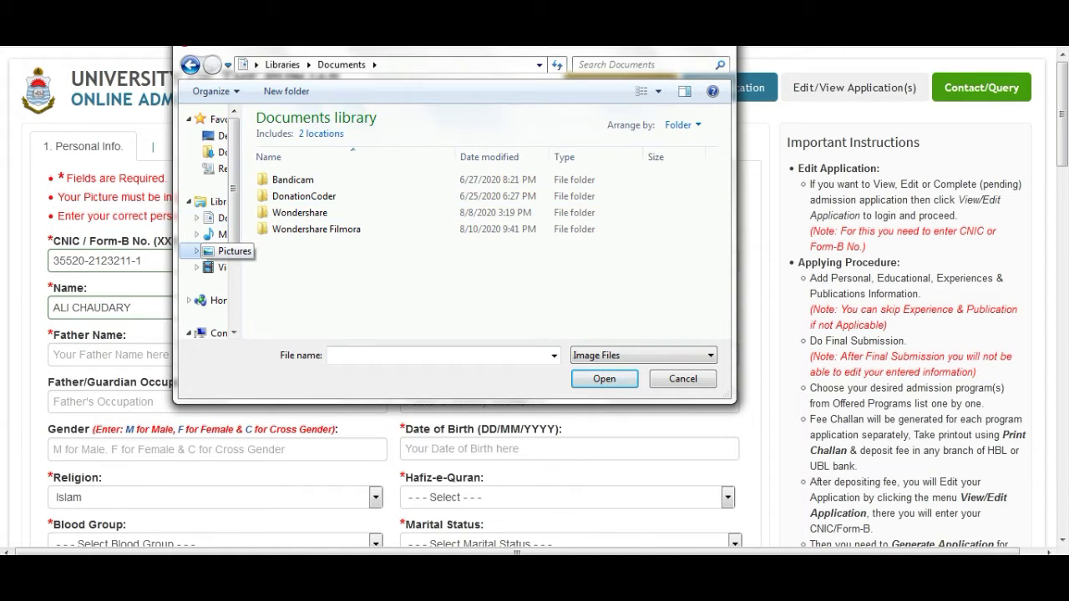
pyautogui.click(222, 251)
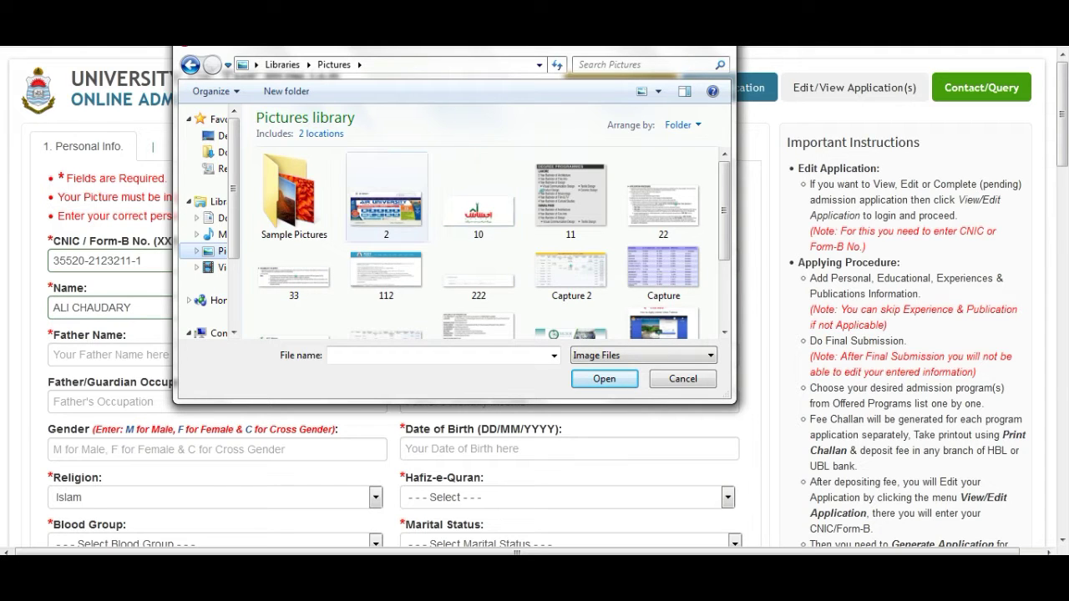
pyautogui.doubleClick(479, 200)
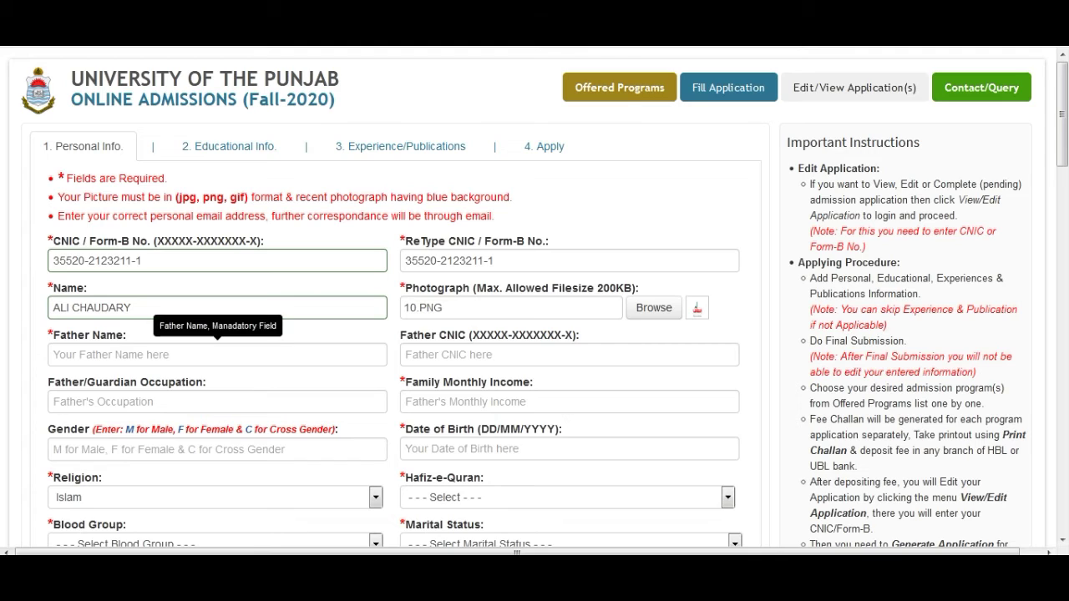
# Step: Enter the father's name and the father's CNIC number
pyautogui.click(217, 355)
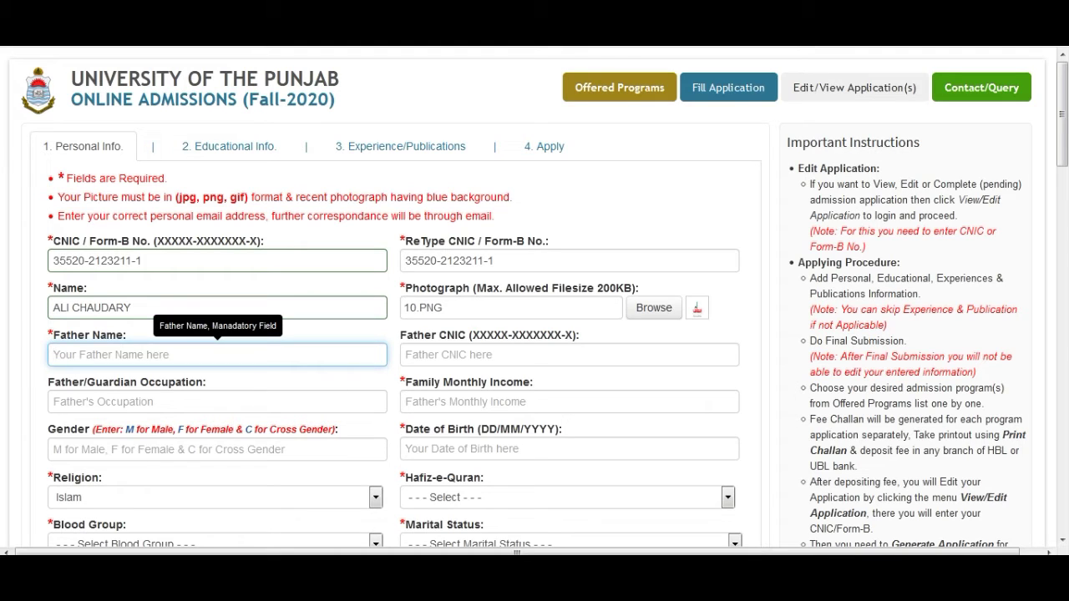
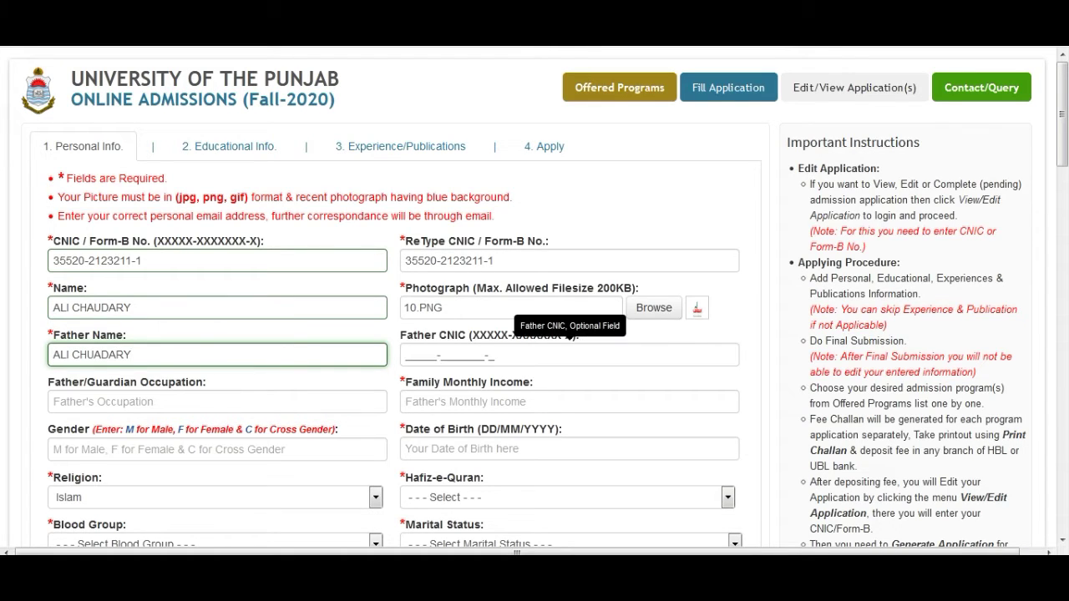
pyautogui.press('Tab')
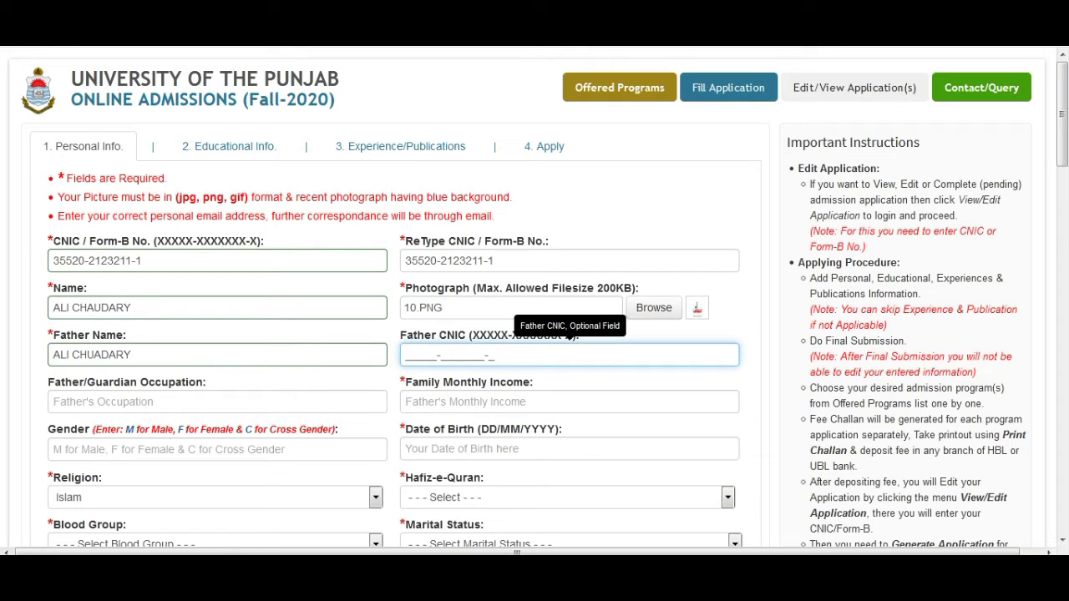
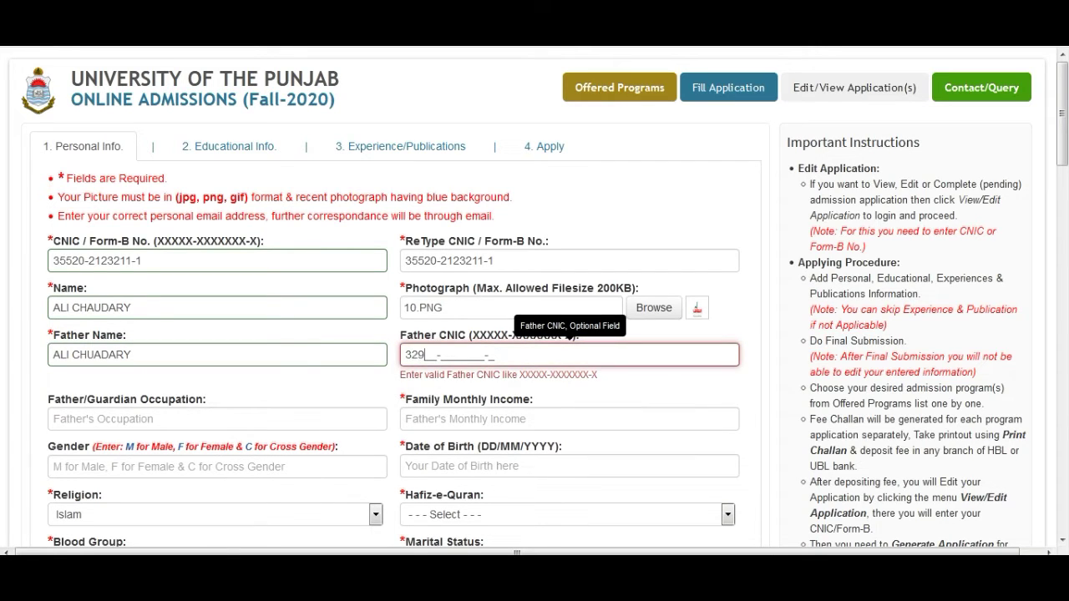
# Step: Set the father's occupation to doctor and family monthly income to 55000
pyautogui.press('Tab')
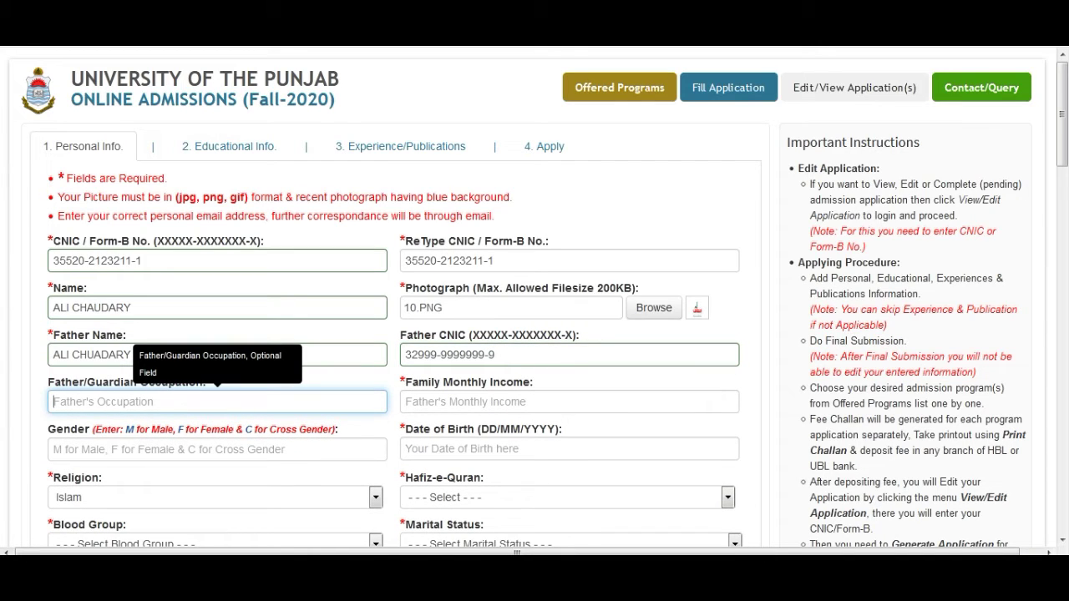
pyautogui.write('doctor')
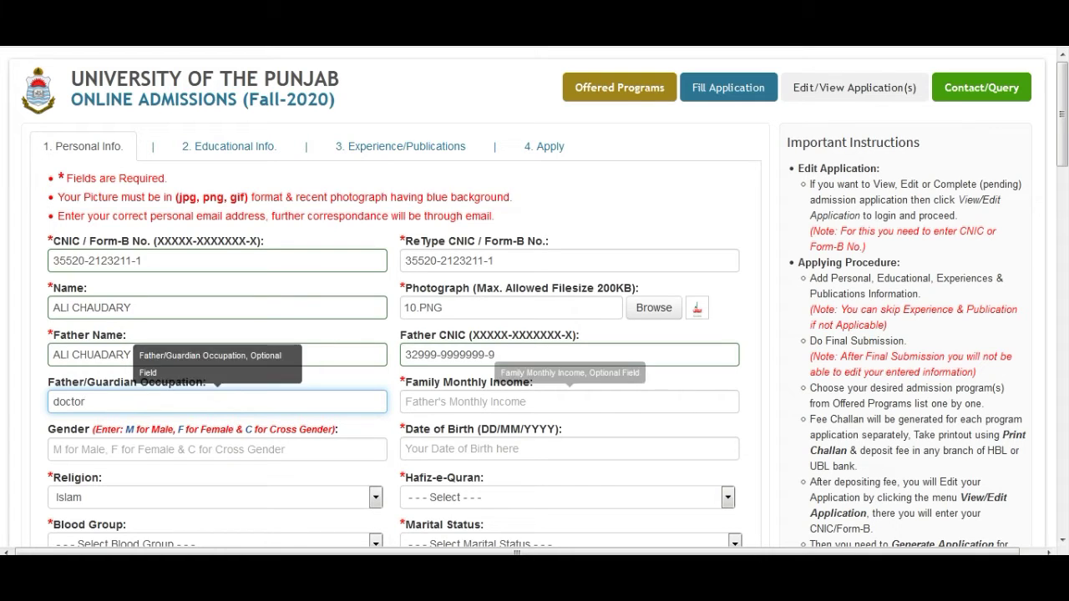
pyautogui.click(570, 402)
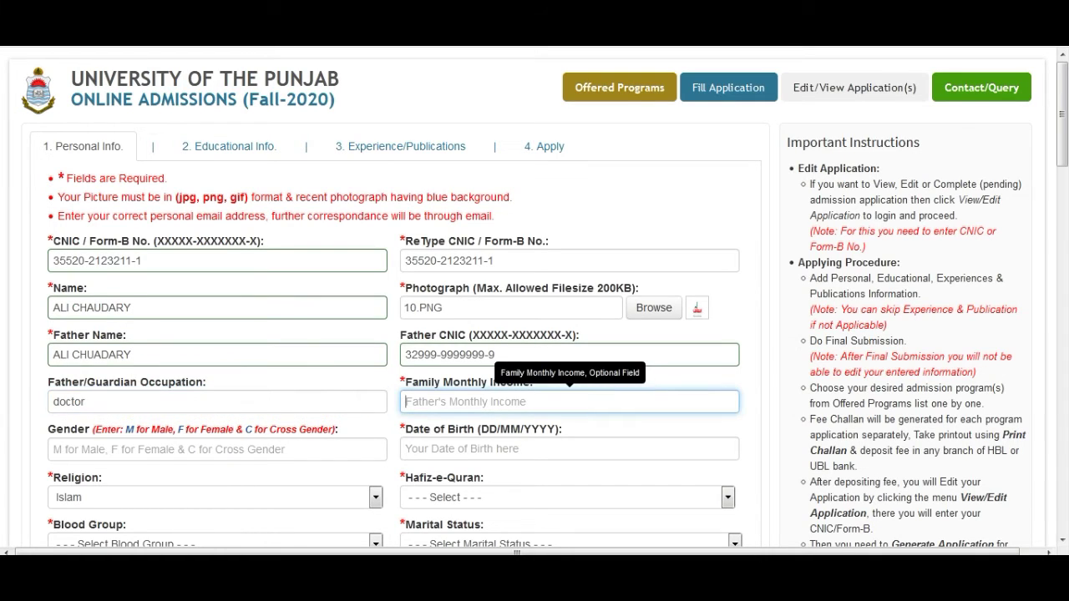
pyautogui.write('5500')
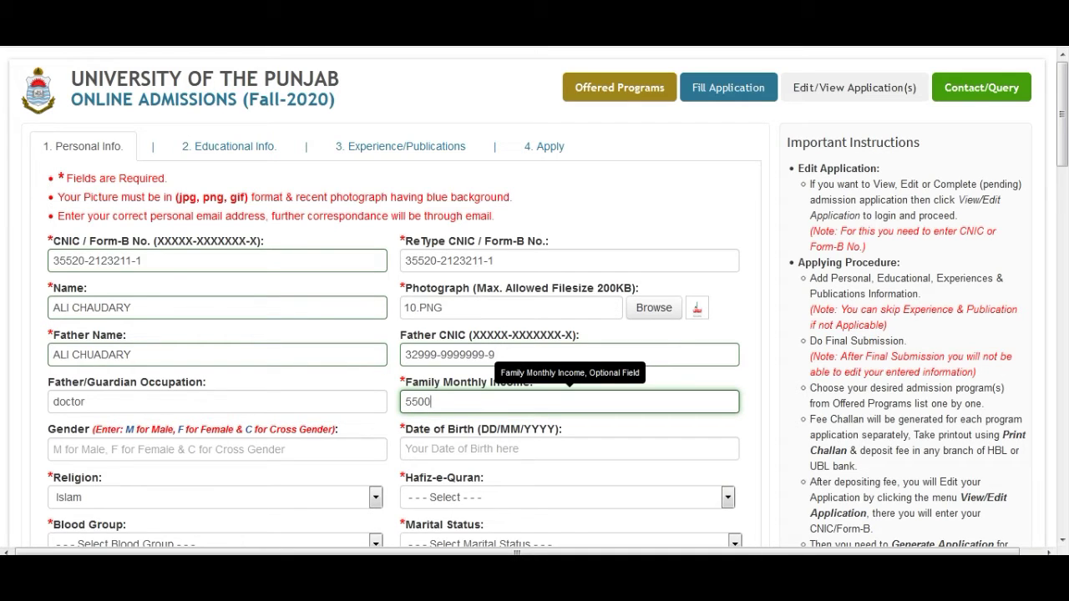
pyautogui.write('00')
pyautogui.press('BackSpace')
pyautogui.press('Tab')
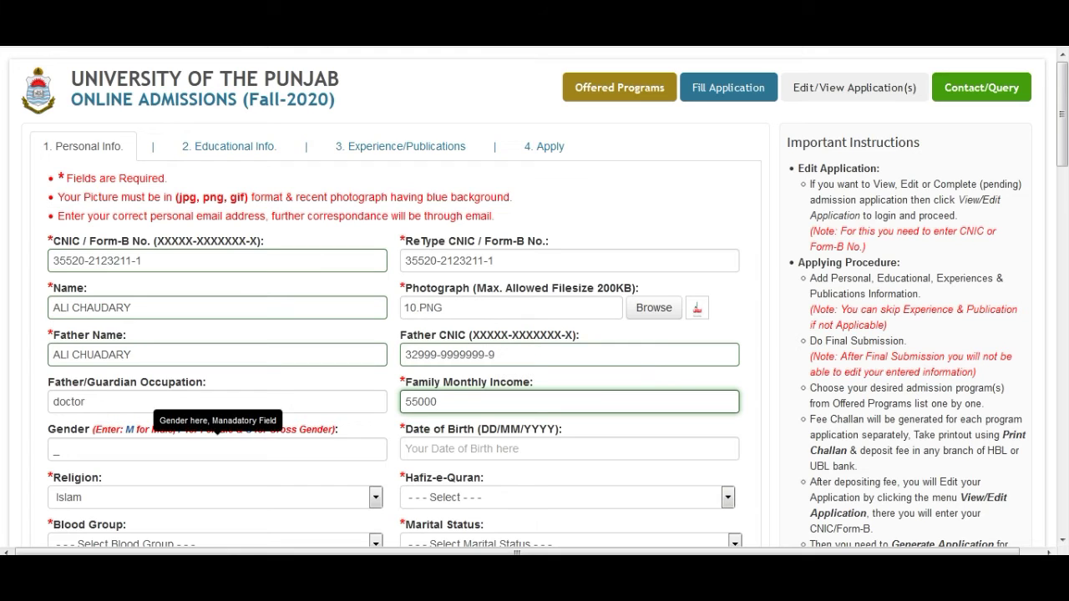
pyautogui.click(215, 450)
pyautogui.write('M')
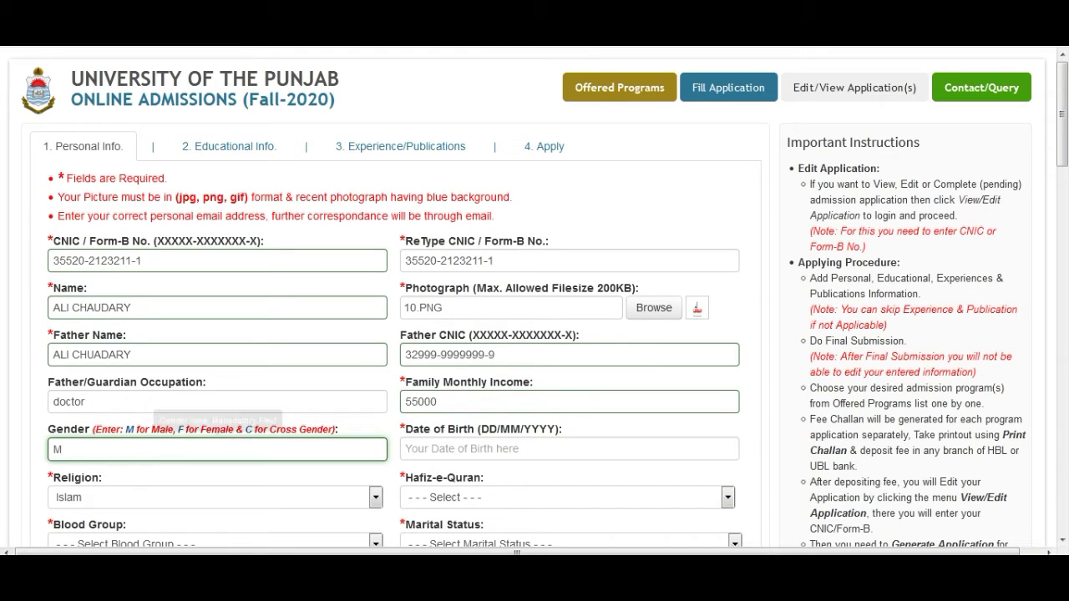
pyautogui.press('Tab')
pyautogui.write('1502020')
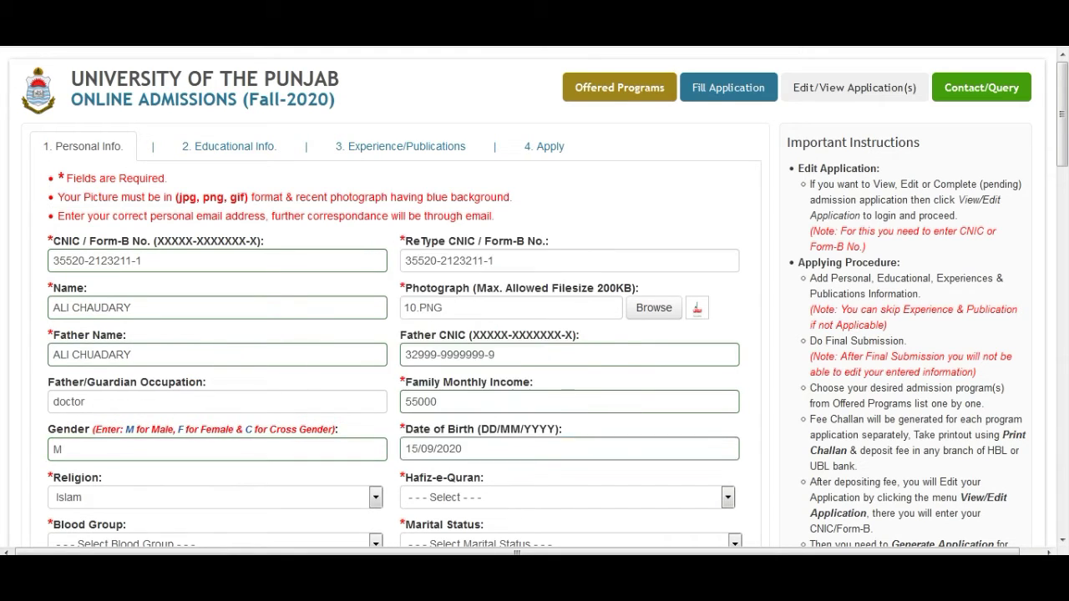
pyautogui.write('8')
pyautogui.press('End')
pyautogui.press('BackSpace')
pyautogui.press('BackSpace')
pyautogui.press('BackSpace')
pyautogui.press('BackSpace')
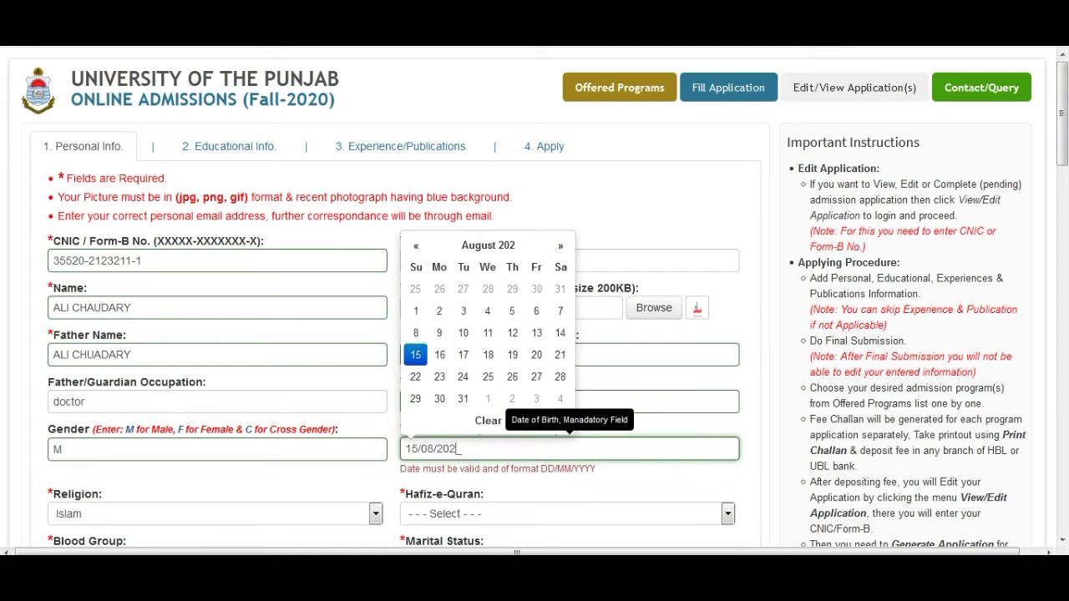
pyautogui.write('1998')
pyautogui.press('Tab')
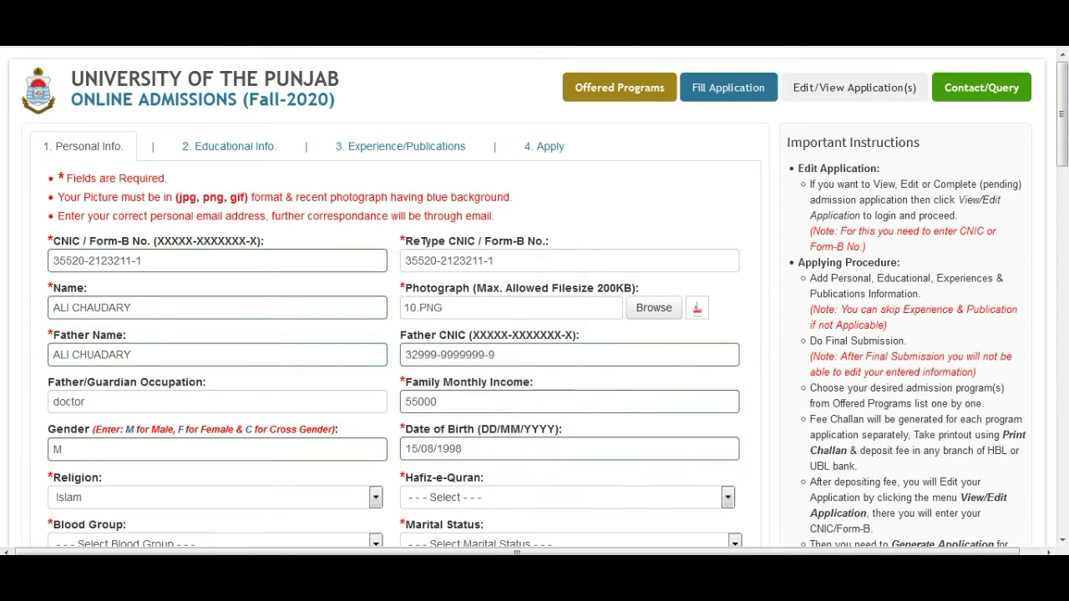
pyautogui.scroll(-2, 535, 335)
# Step: Choose religion Islam, Hafiz-e-Quran No, blood group B+ve and marital status Single
pyautogui.moveTo(1062, 159); pyautogui.dragTo(1063, 164)
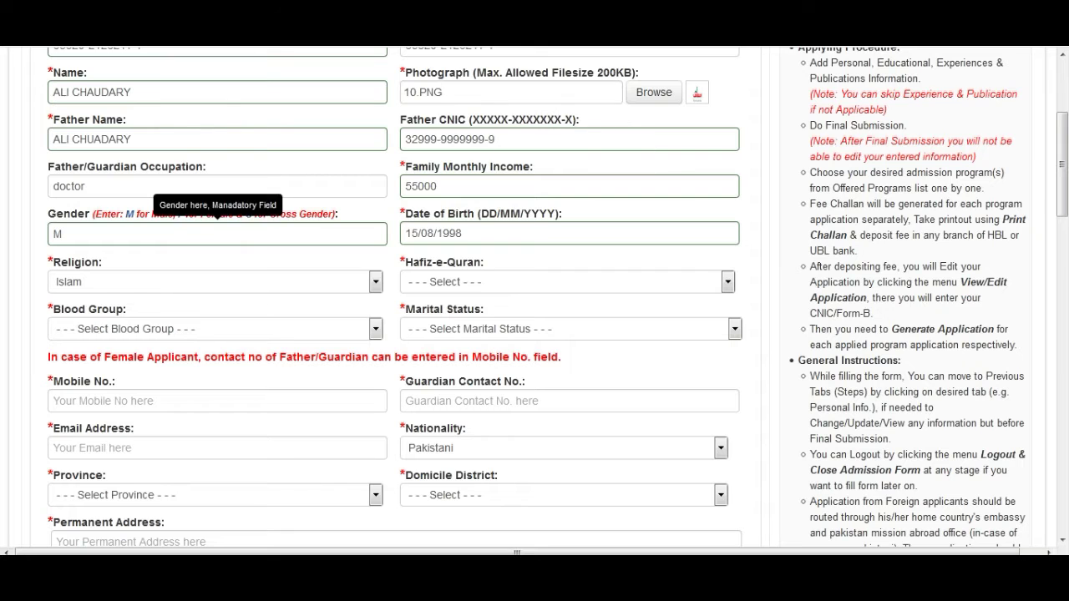
pyautogui.click(216, 282)
pyautogui.click(64, 304)
pyautogui.click(568, 283)
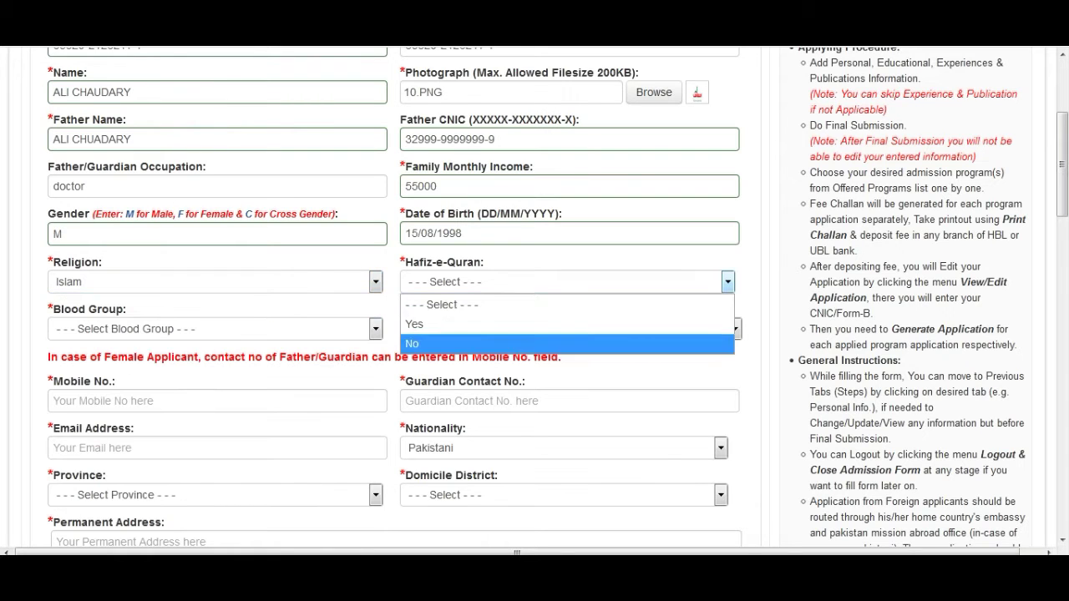
pyautogui.click(414, 341)
pyautogui.click(216, 329)
pyautogui.click(71, 408)
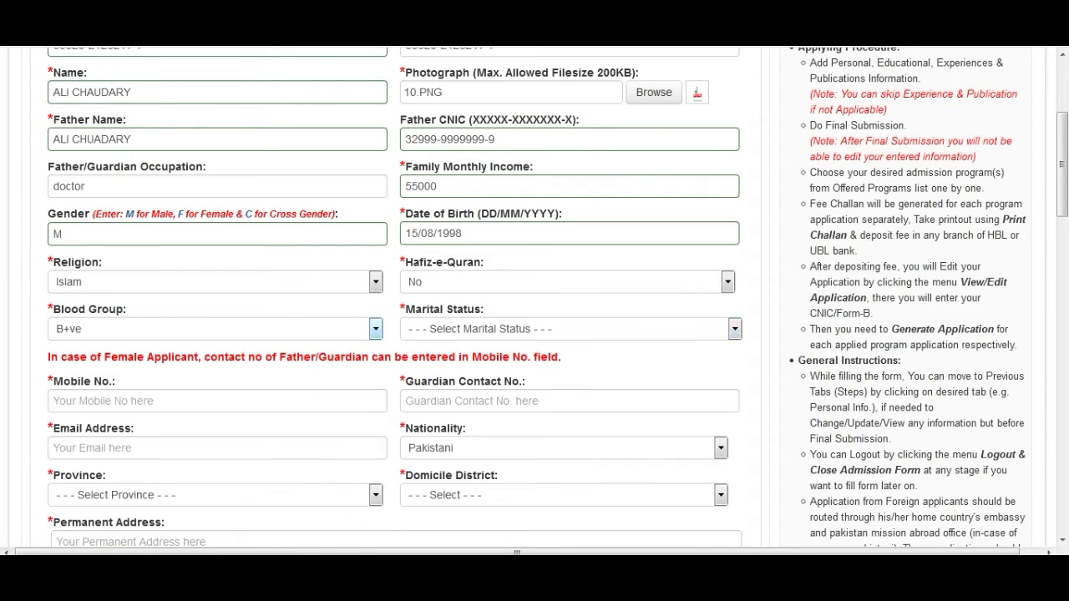
pyautogui.click(568, 329)
pyautogui.click(429, 370)
# Step: Fill in the mobile number, guardian contact number and e-mail address
pyautogui.click(217, 401)
pyautogui.write('33333333333')
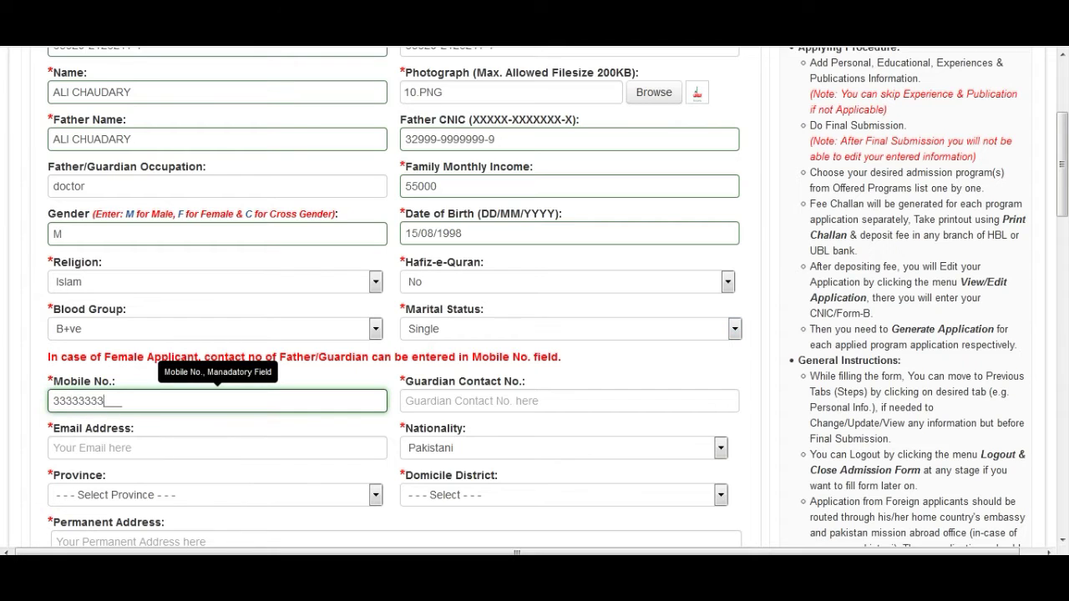
pyautogui.press('Tab')
pyautogui.write('3333333333')
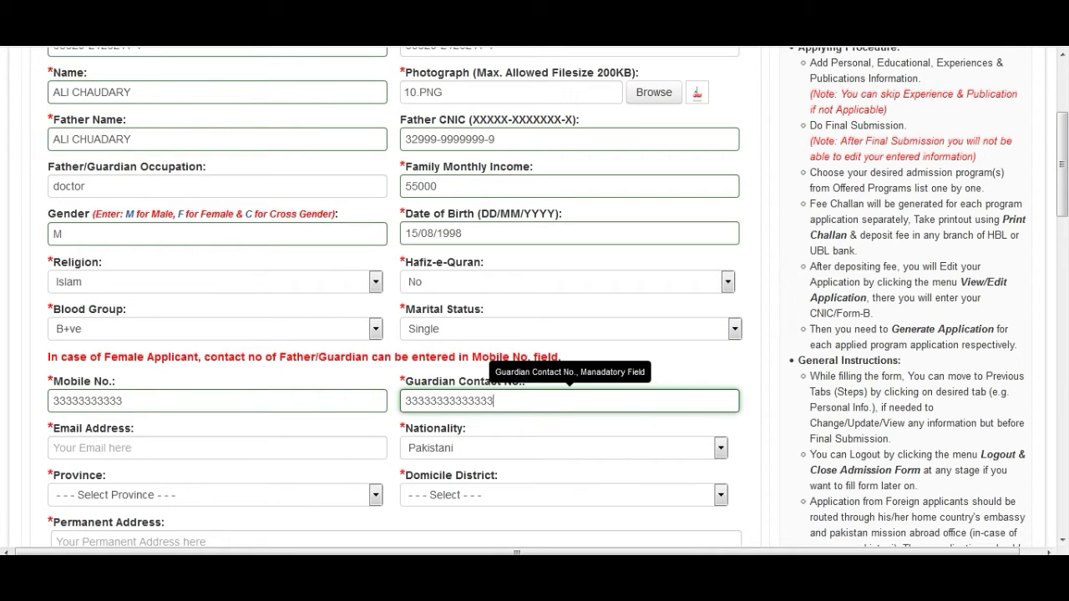
pyautogui.press('Tab')
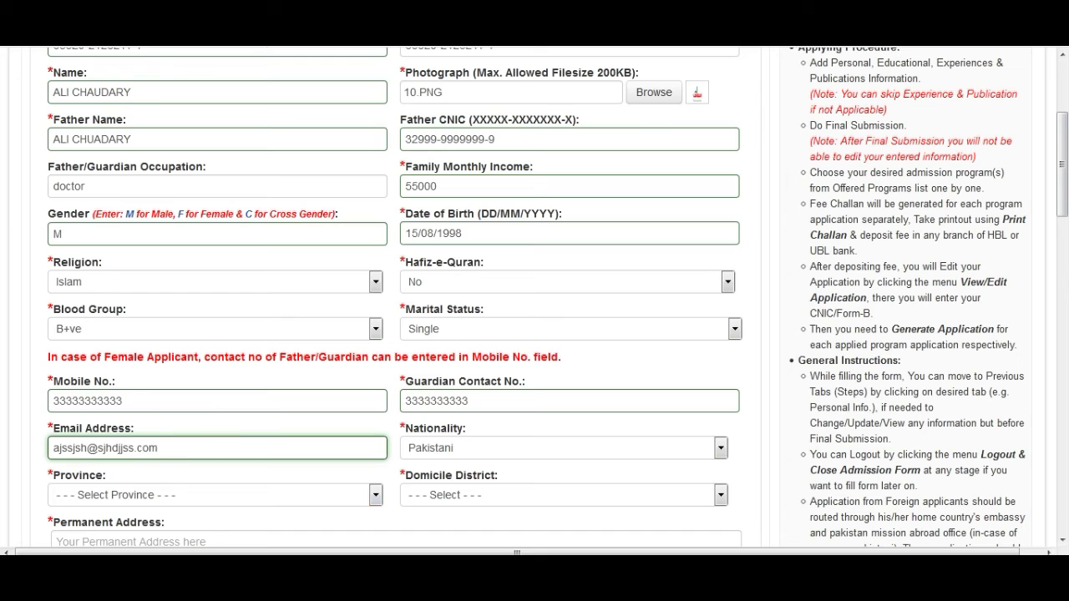
# Step: Select Punjab province and Lahore domicile, then type the permanent address
pyautogui.click(376, 495)
pyautogui.click(217, 312)
pyautogui.click(721, 495)
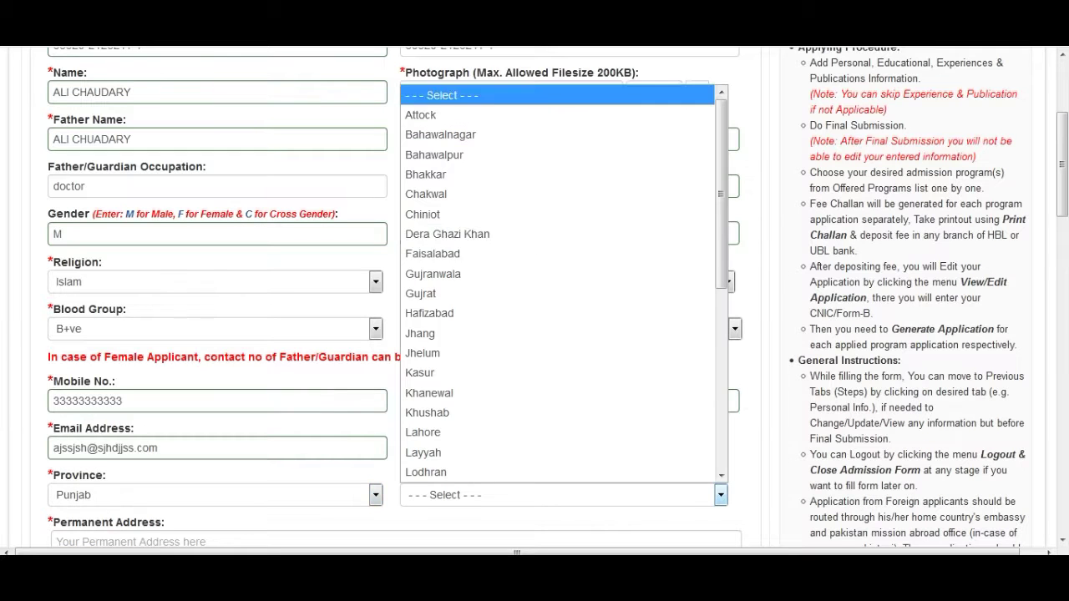
pyautogui.moveTo(721, 234); pyautogui.dragTo(721, 295)
pyautogui.press('l')
pyautogui.press('Return')
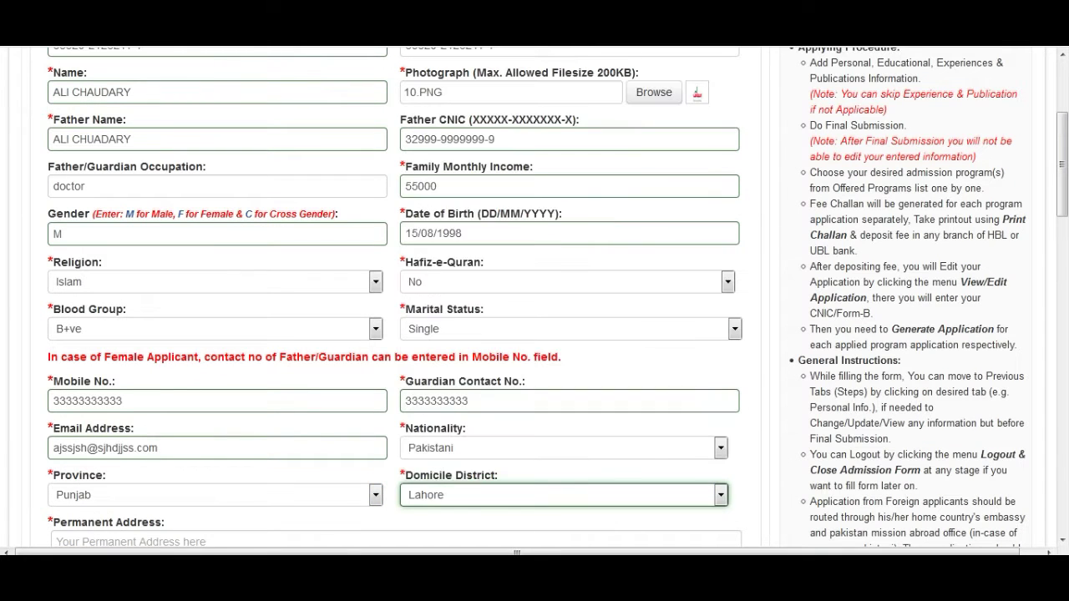
pyautogui.press('Tab')
pyautogui.write('208jsjnsj nwjssw')
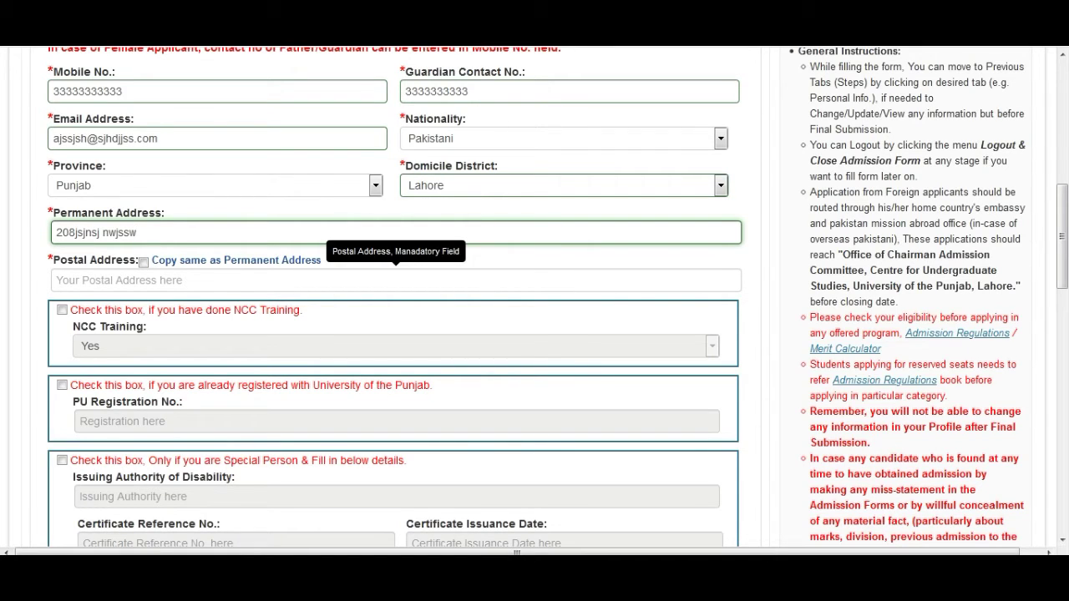
pyautogui.click(396, 281)
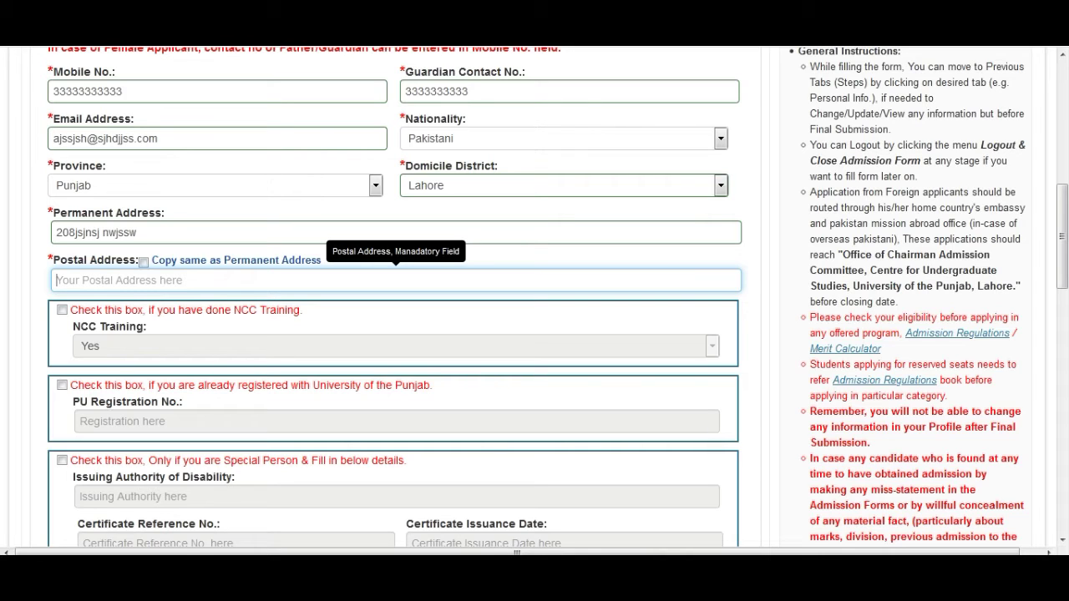
# Step: Copy the permanent address into the postal address, leaving the NCC training declaration unticked
pyautogui.click(144, 263)
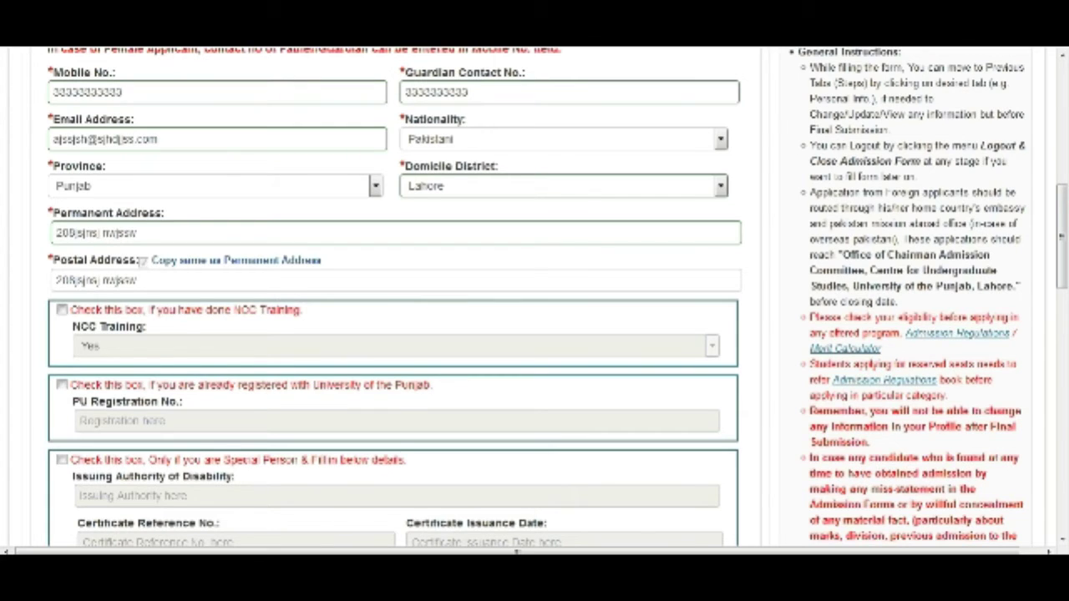
pyautogui.click(61, 310)
pyautogui.click(61, 310)
pyautogui.click(61, 385)
pyautogui.click(62, 385)
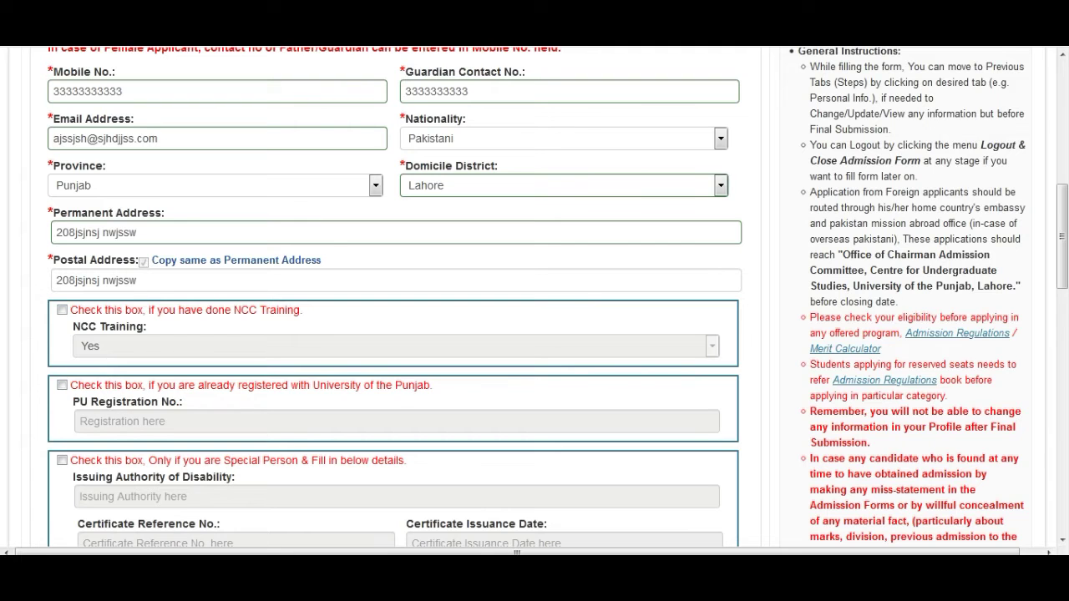
pyautogui.scroll(-4, 392, 301)
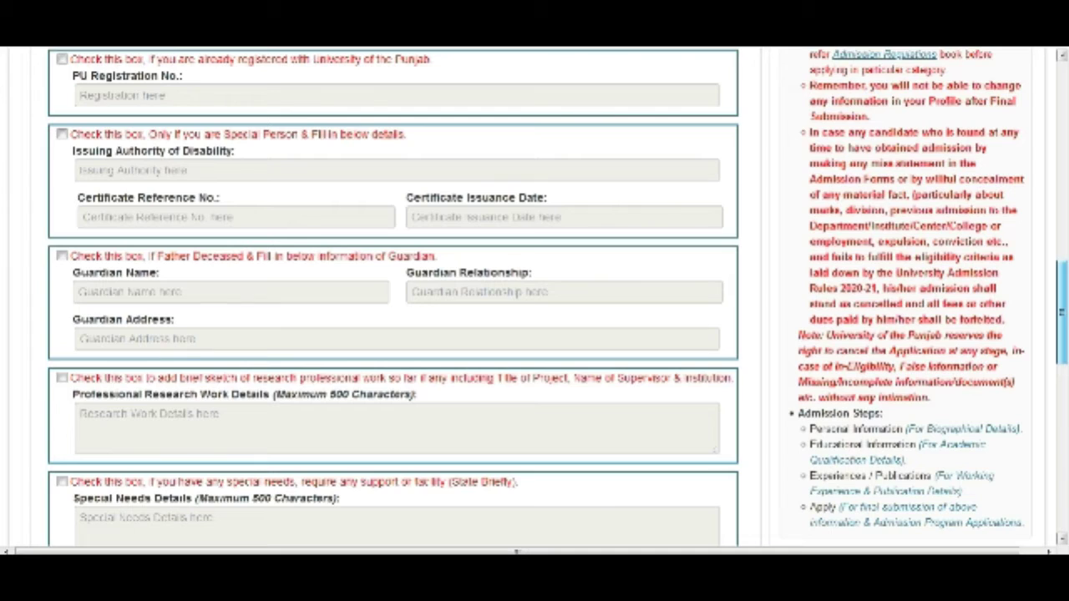
pyautogui.scroll(-2, 392, 296)
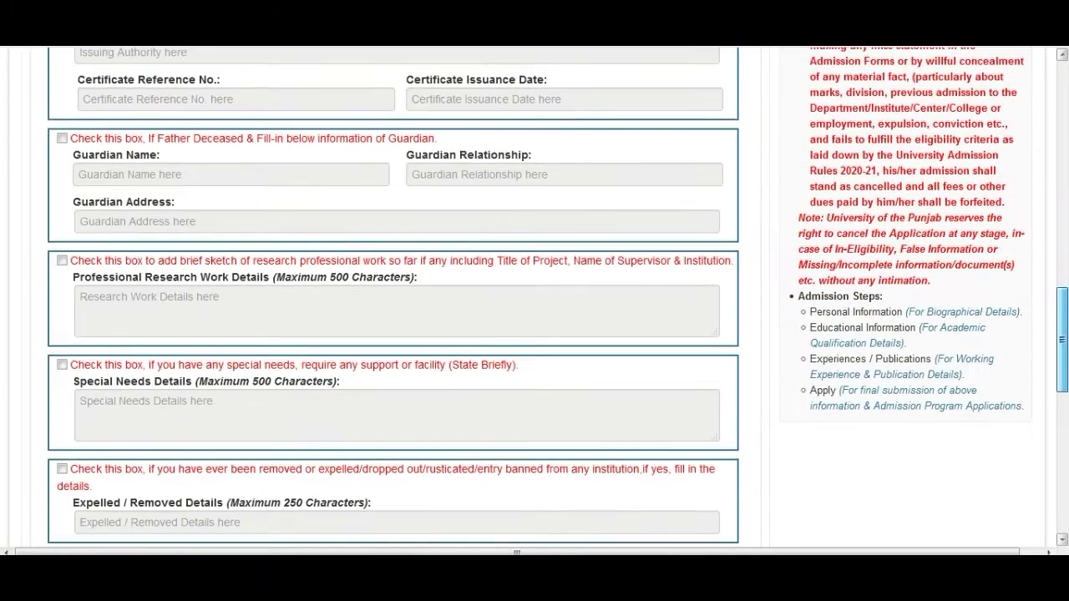
# Step: Leave the expelled/removed declaration unticked and Save & Proceed to the education step
pyautogui.scroll(-1, 393, 296)
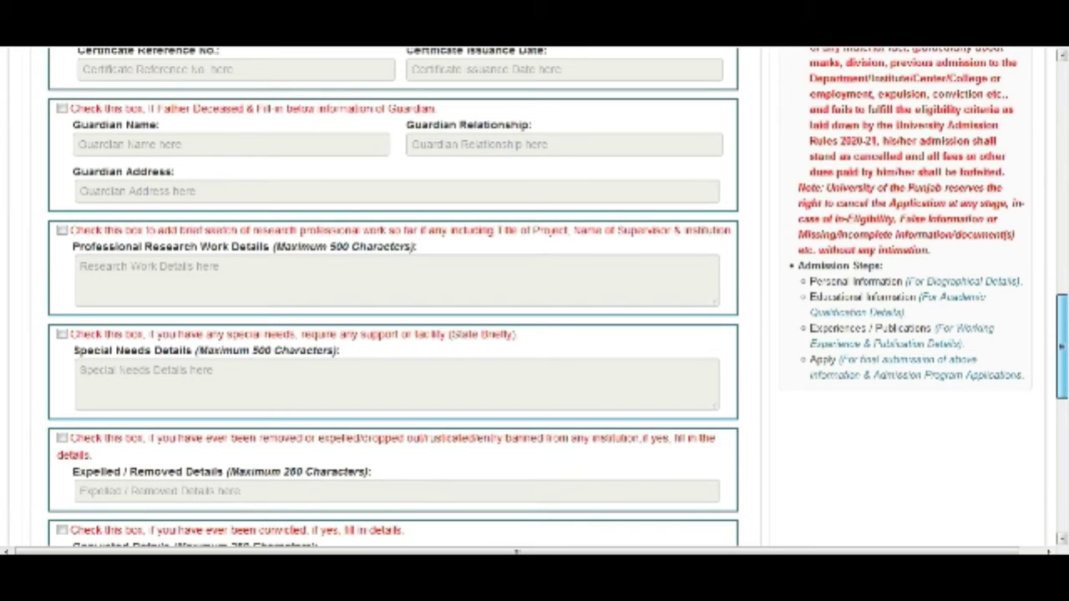
pyautogui.scroll(-1, 62, 487)
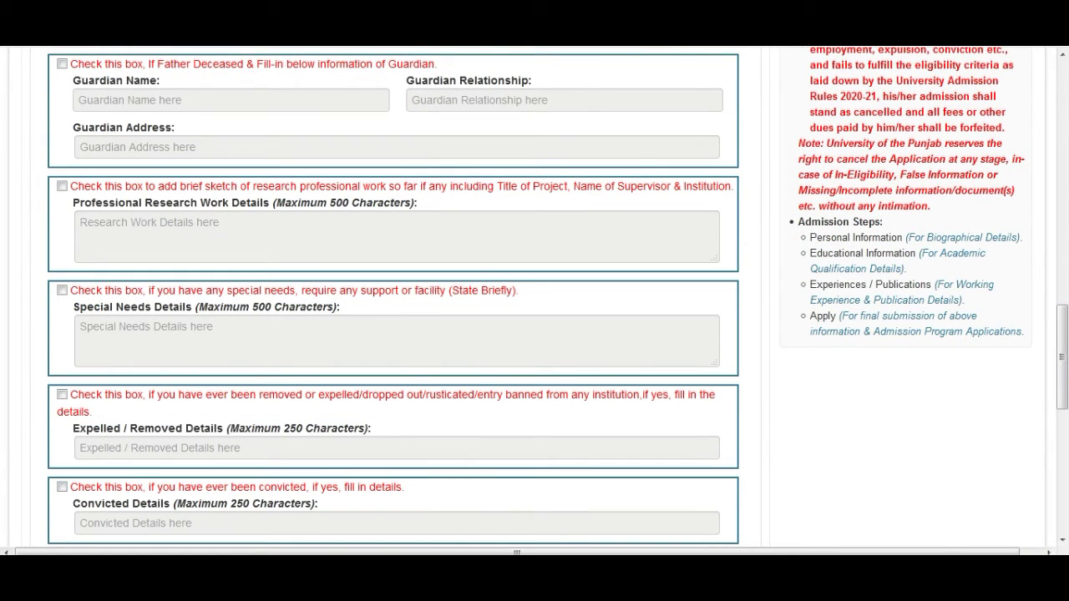
pyautogui.click(62, 394)
pyautogui.click(62, 394)
pyautogui.scroll(-3, 62, 394)
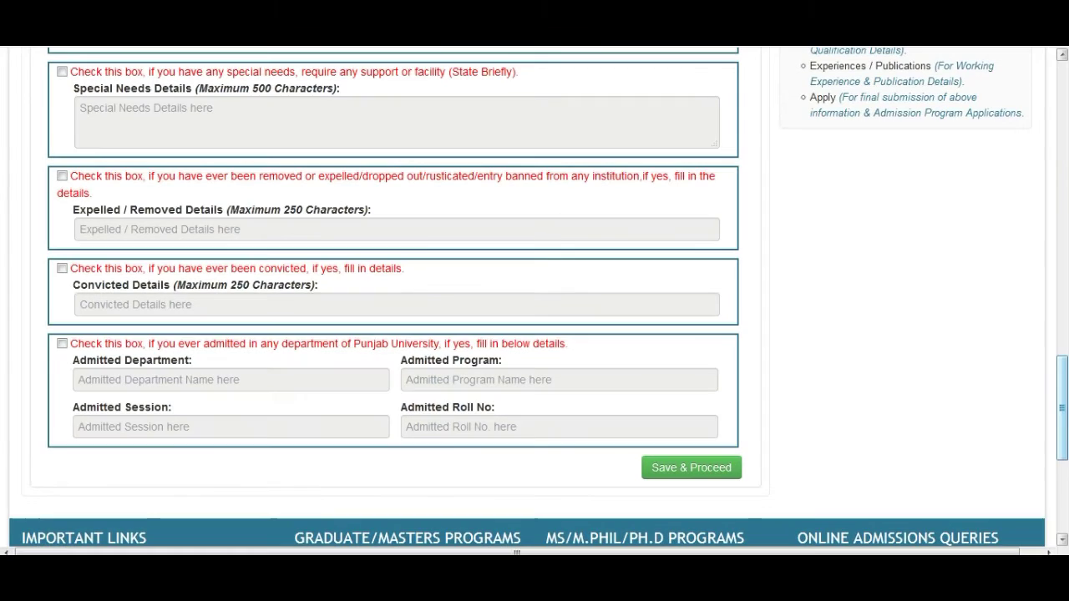
pyautogui.click(691, 468)
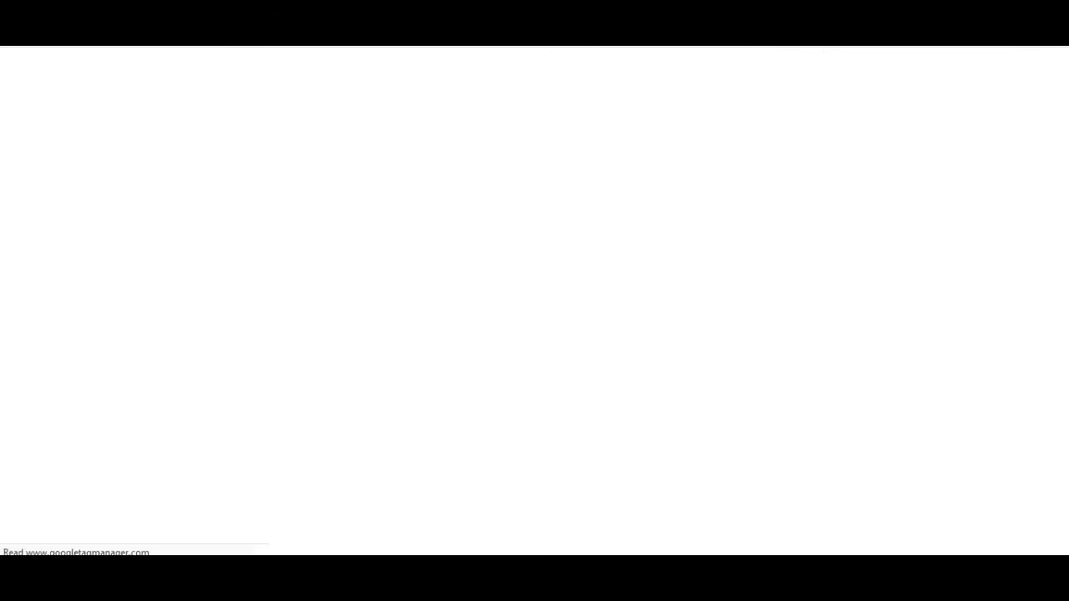
# Step: Set degree level to Matriculation / O Level or Equivalent and board to BISE Lahore
pyautogui.click(217, 416)
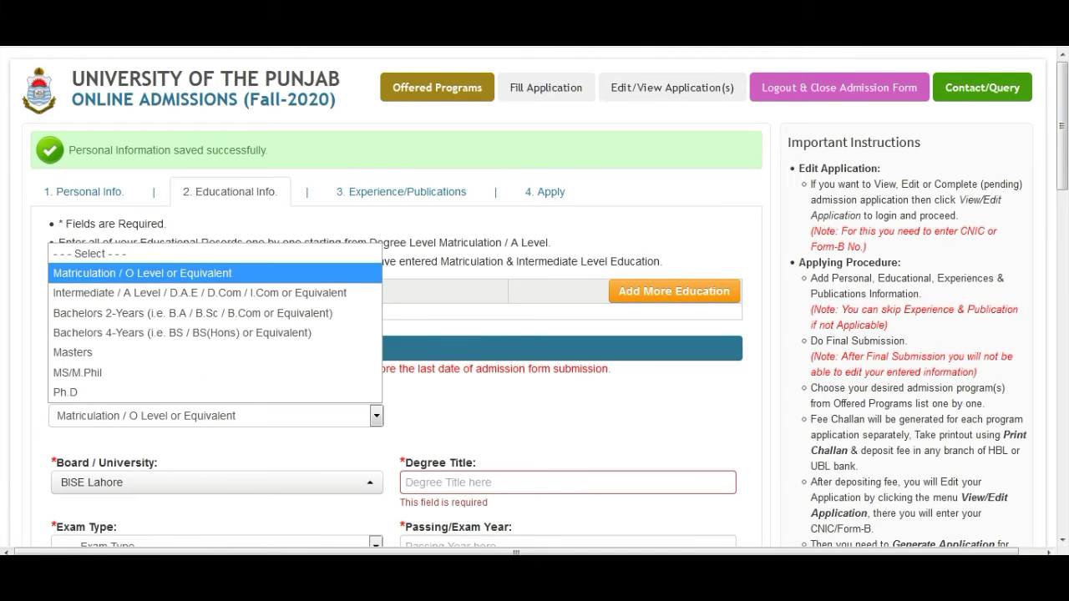
pyautogui.click(142, 273)
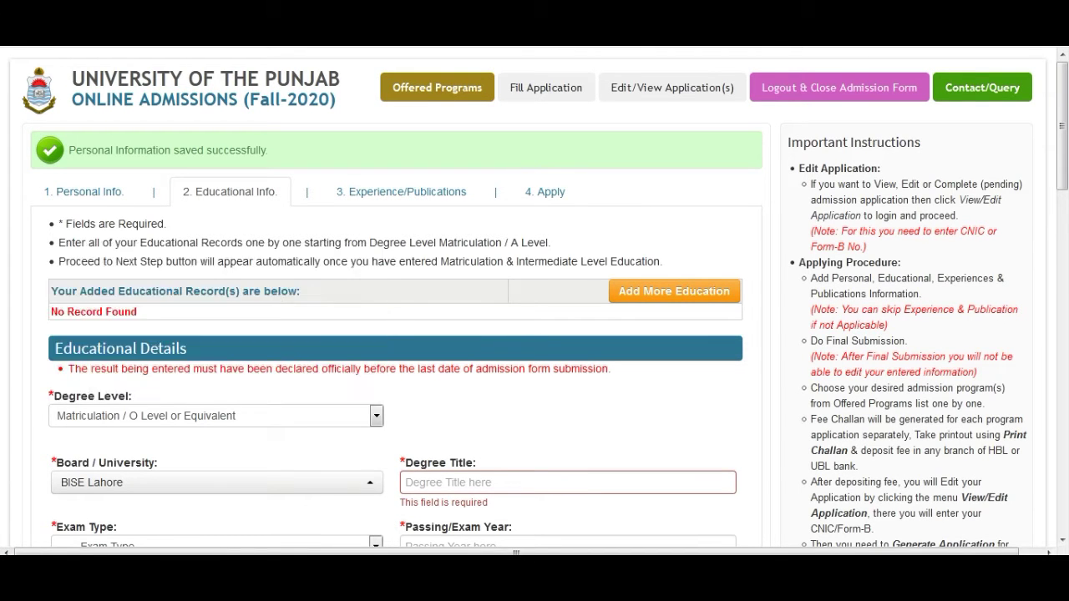
pyautogui.click(217, 483)
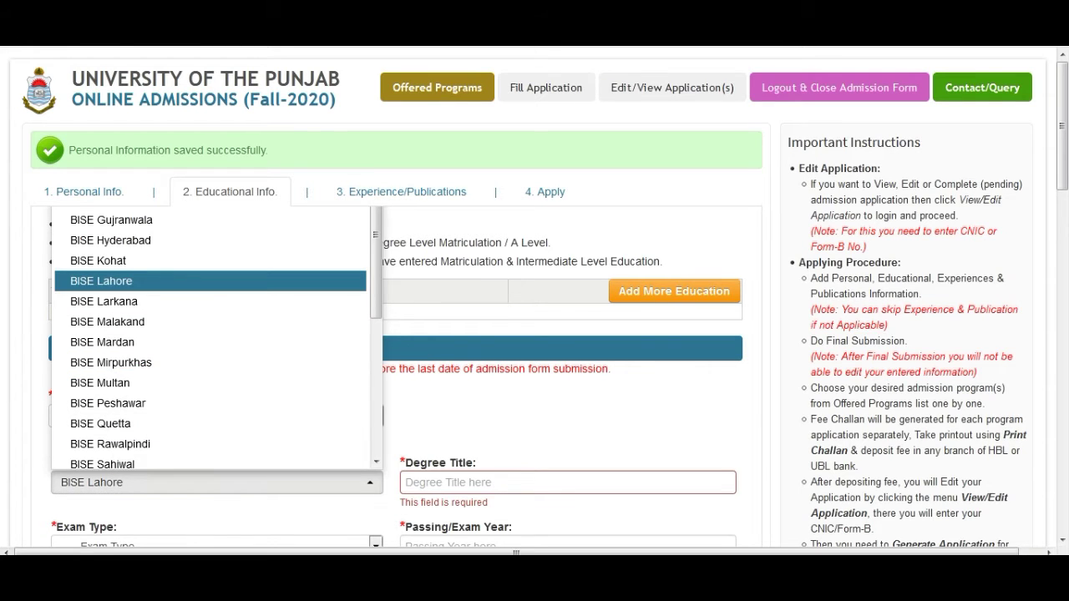
pyautogui.click(125, 282)
pyautogui.click(568, 483)
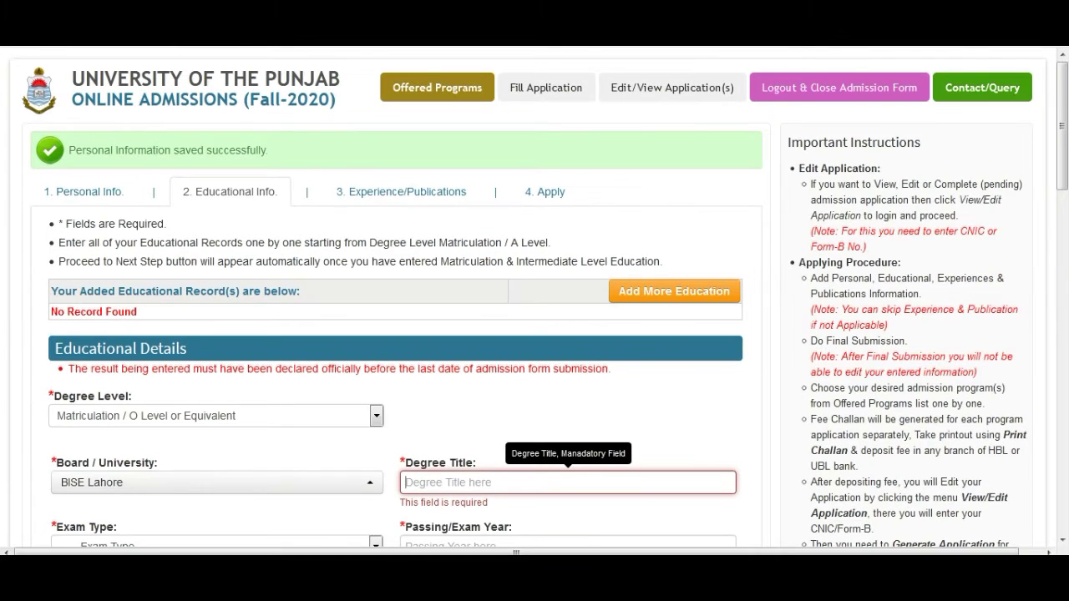
# Step: Give the matric record degree title ssc, exam type Annual and passing year 2017
pyautogui.write('ssc')
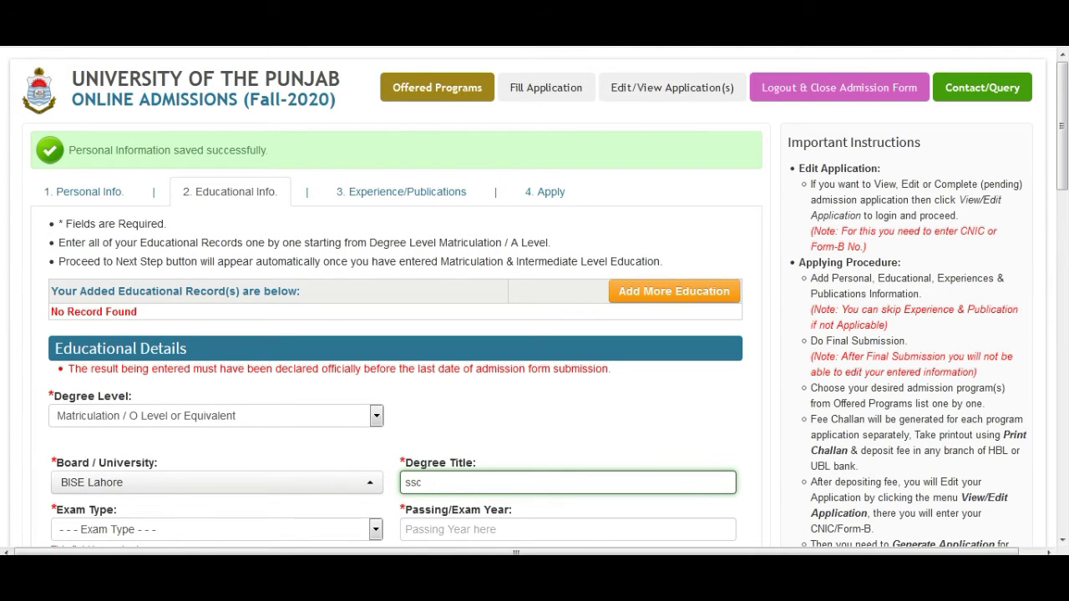
pyautogui.scroll(-2, 1063, 125)
pyautogui.scroll(-2, 535, 301)
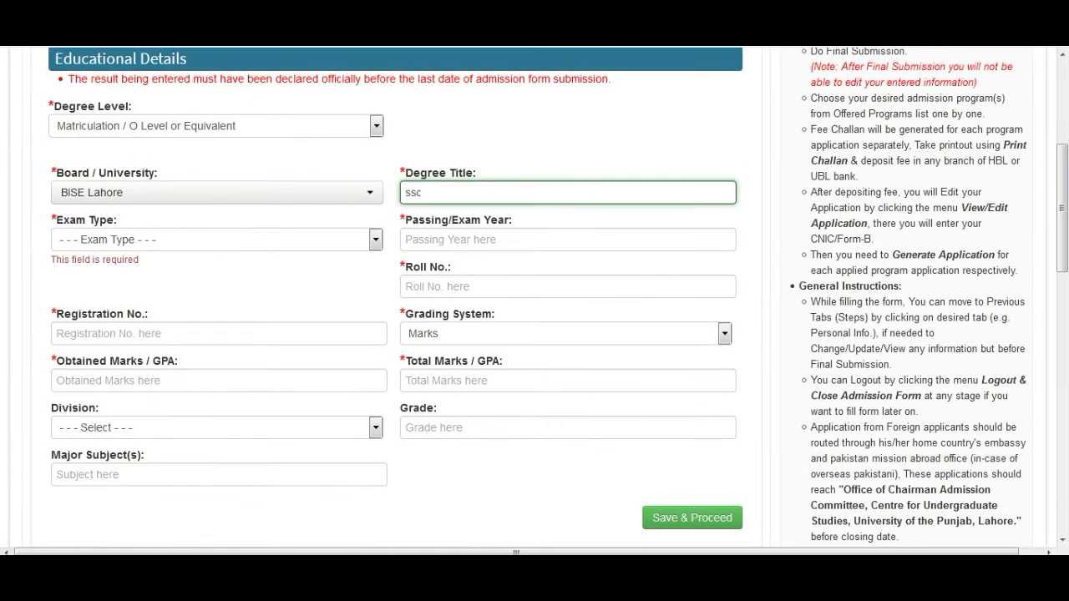
pyautogui.click(375, 240)
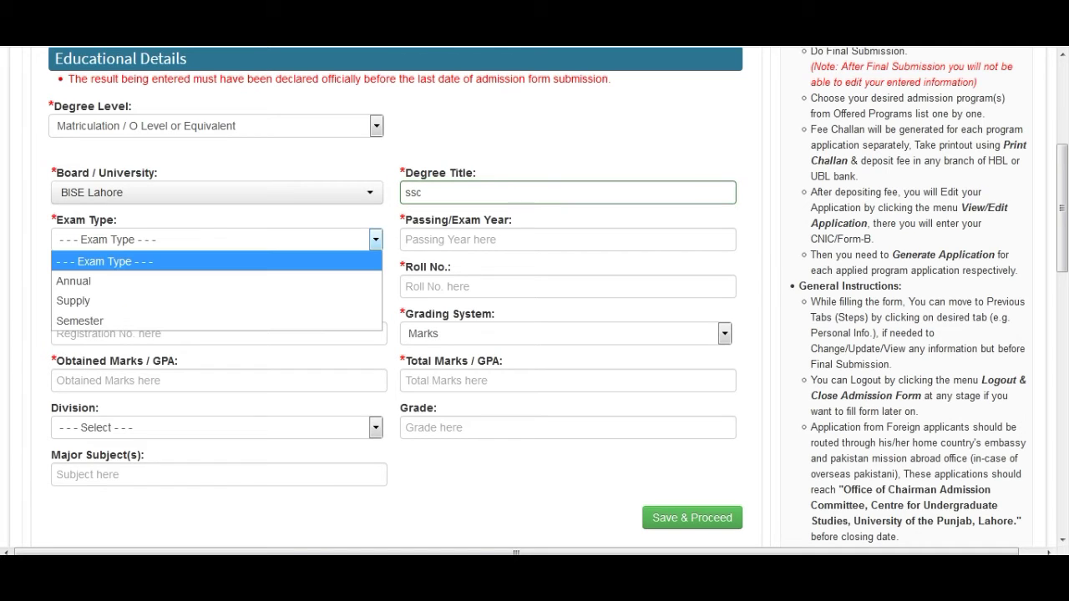
pyautogui.click(209, 281)
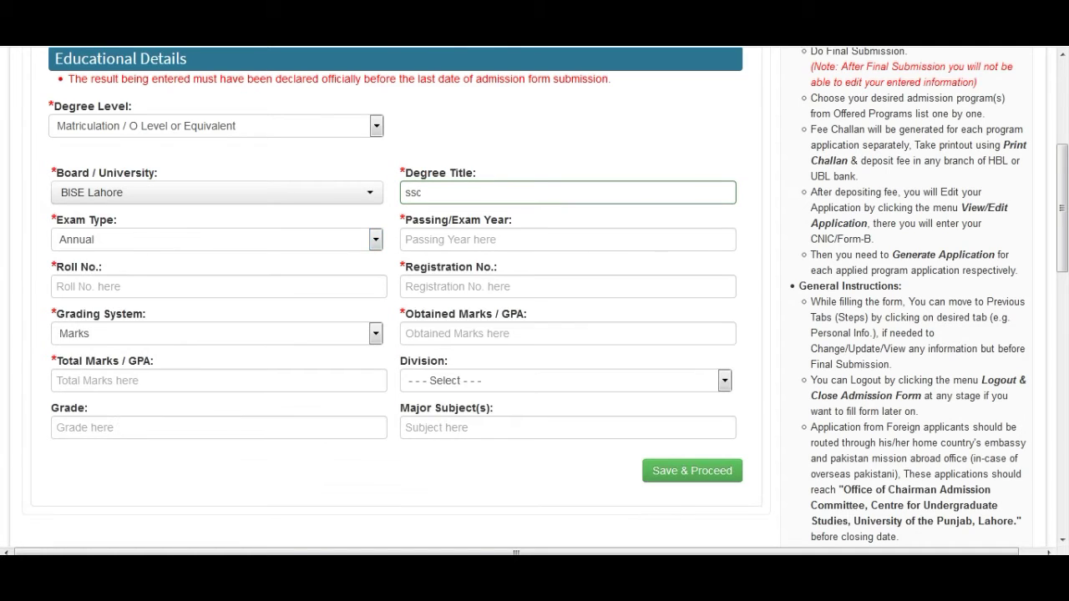
pyautogui.click(501, 240)
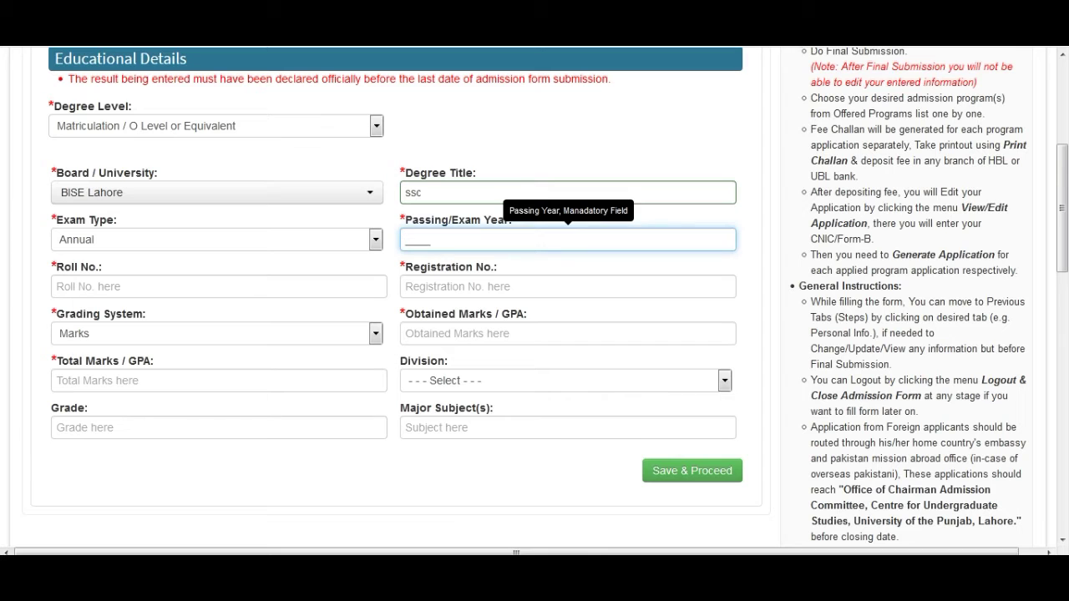
pyautogui.write('2')
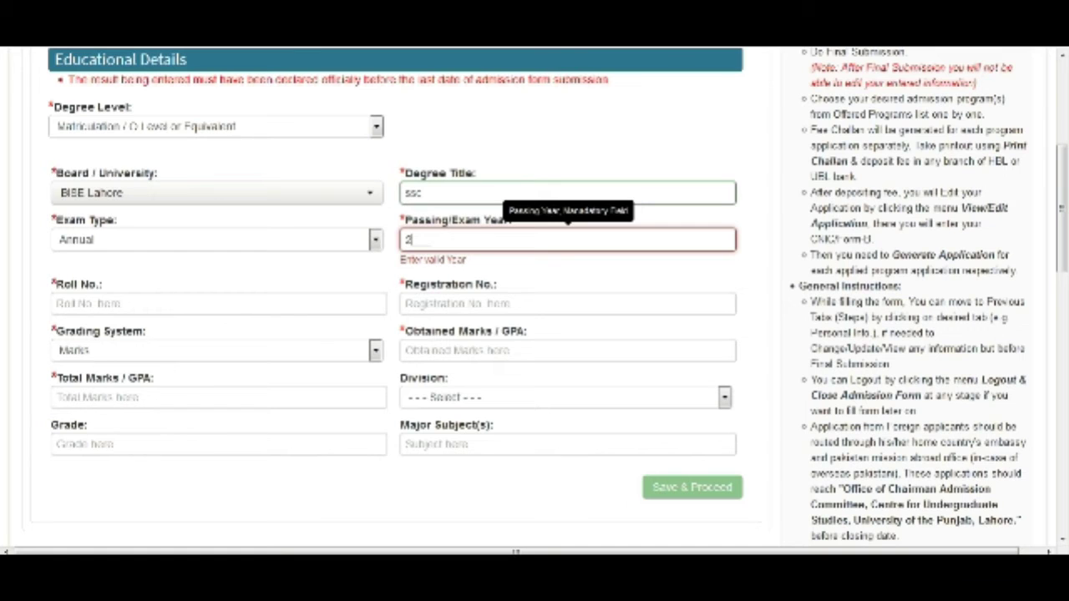
pyautogui.write('017')
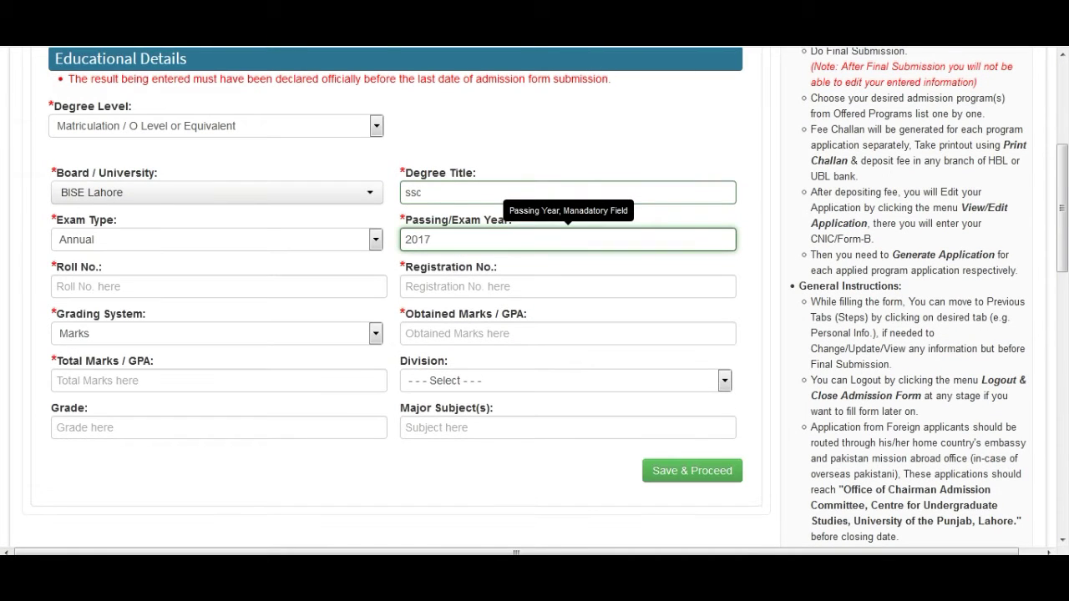
pyautogui.click(219, 287)
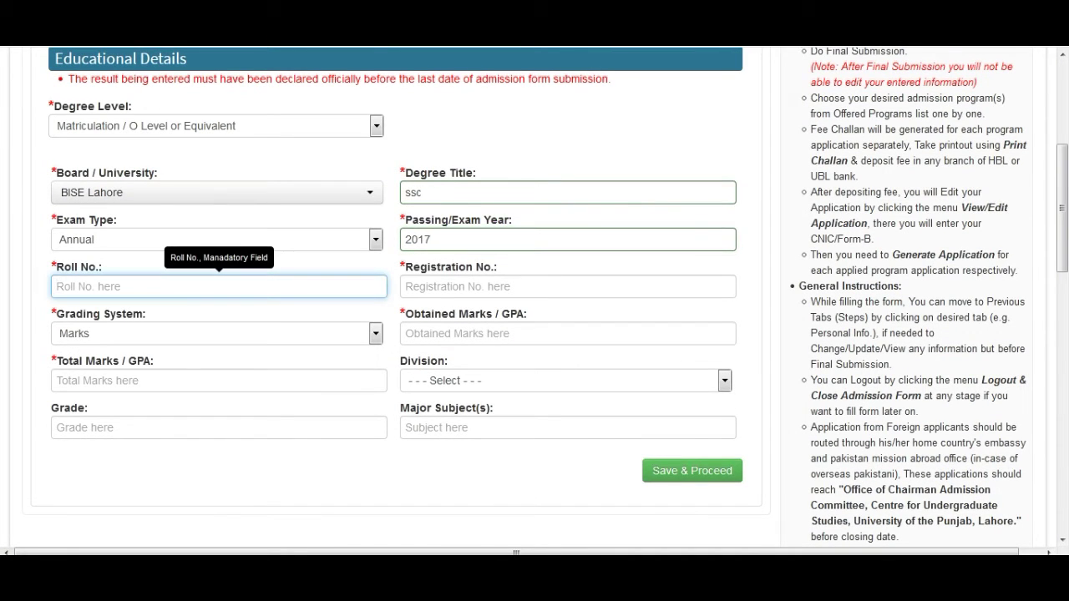
# Step: Enter the matric roll and registration numbers, keeping Marks as the grading system
pyautogui.write('23456')
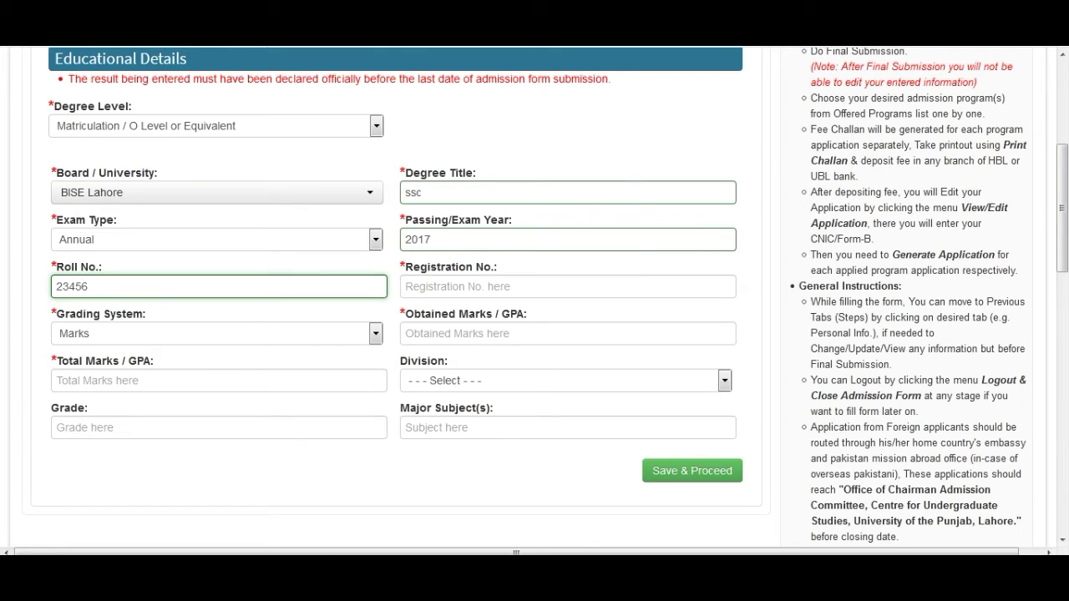
pyautogui.click(568, 286)
pyautogui.write('123223')
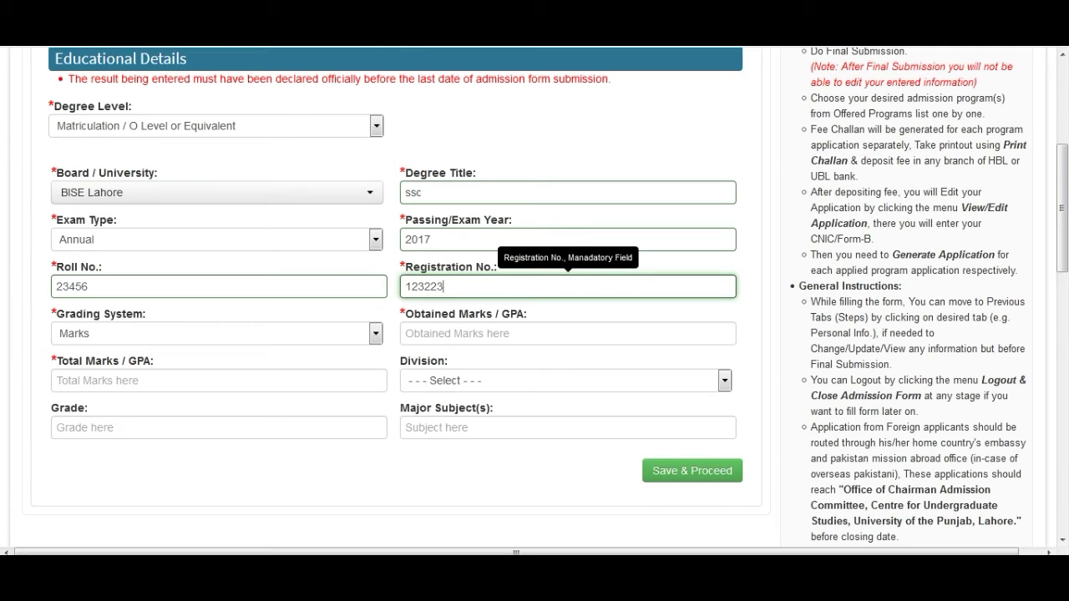
pyautogui.click(250, 333)
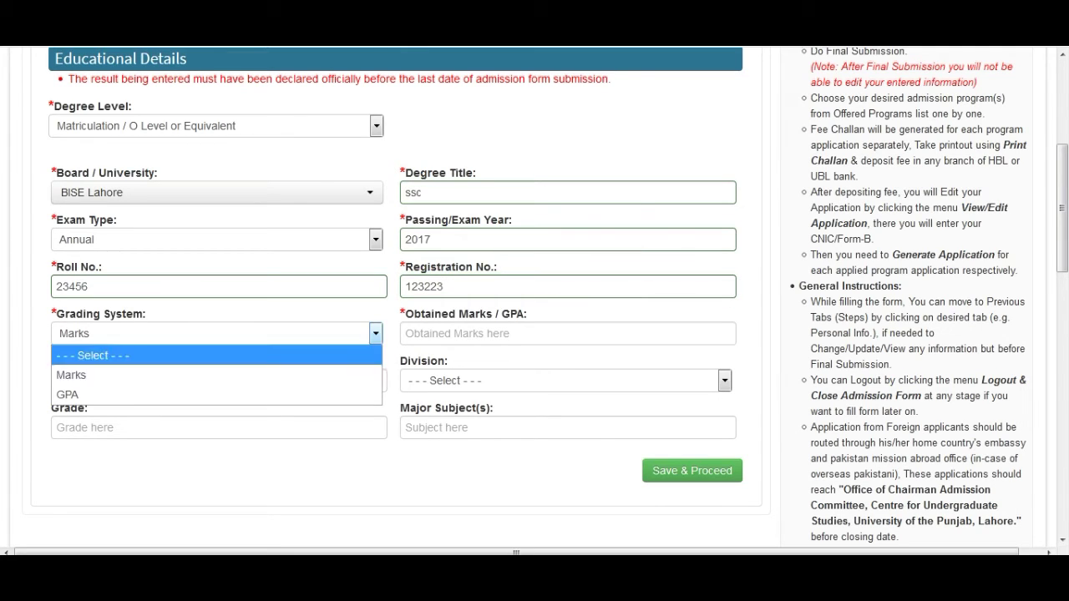
pyautogui.click(218, 374)
# Step: Record 990 of 1100 marks, First division, and start the grade with A
pyautogui.click(568, 334)
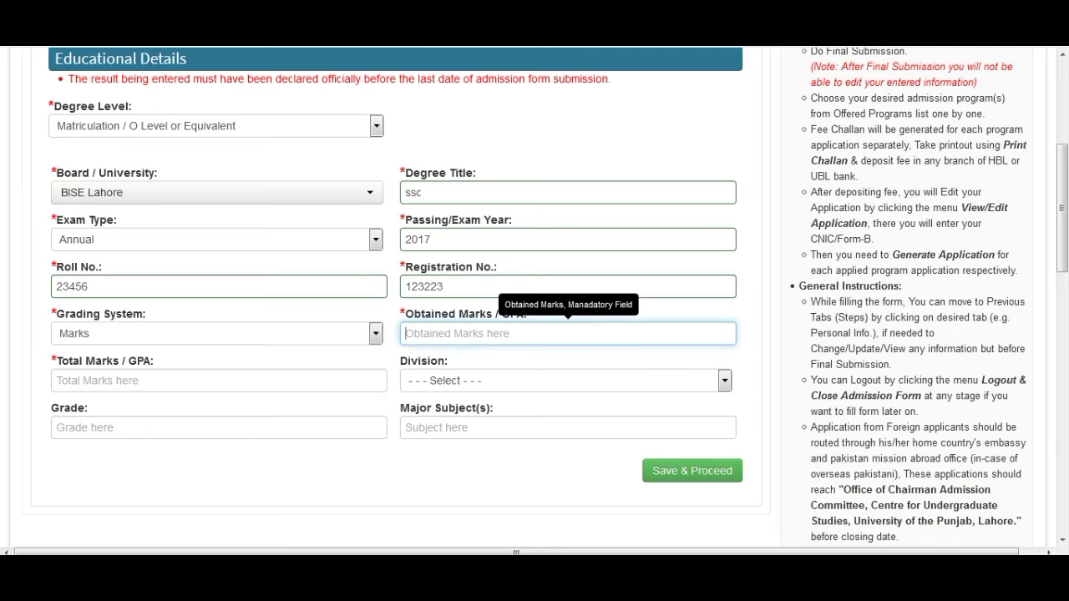
pyautogui.write('990')
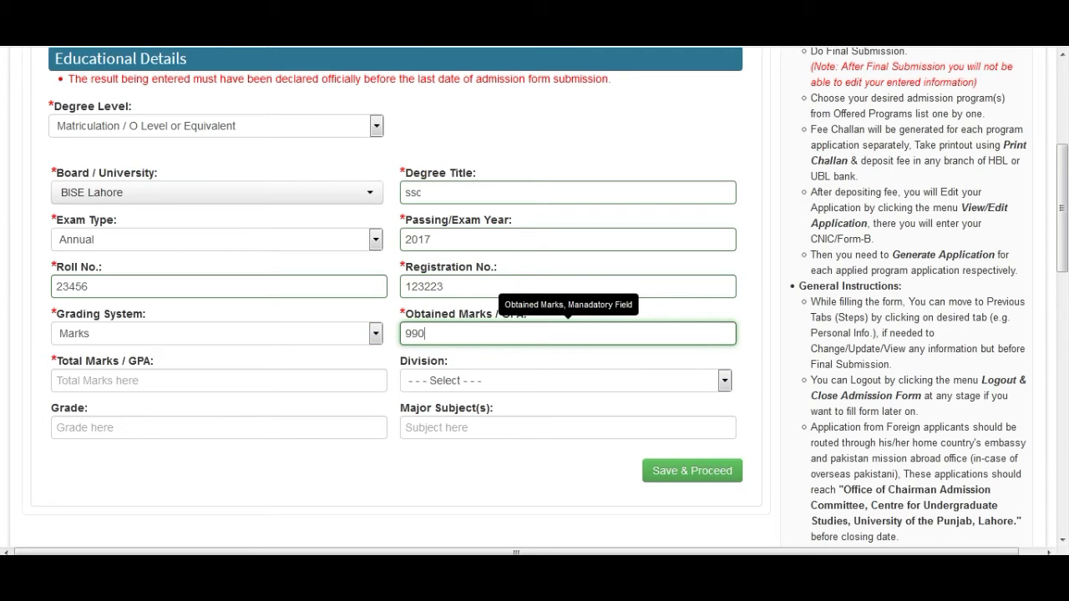
pyautogui.press('Tab')
pyautogui.write('11')
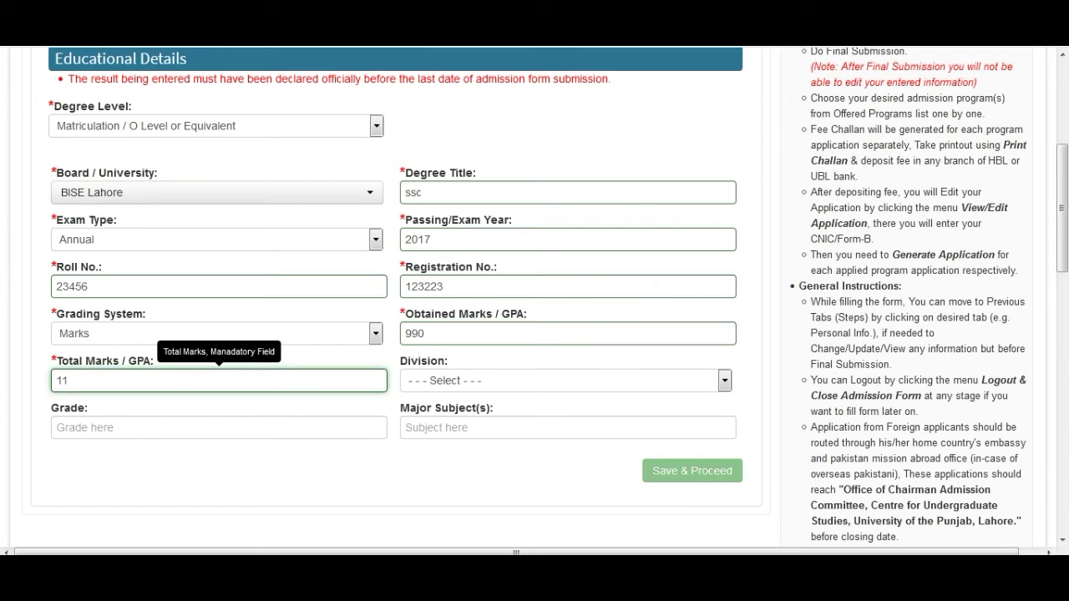
pyautogui.write('00')
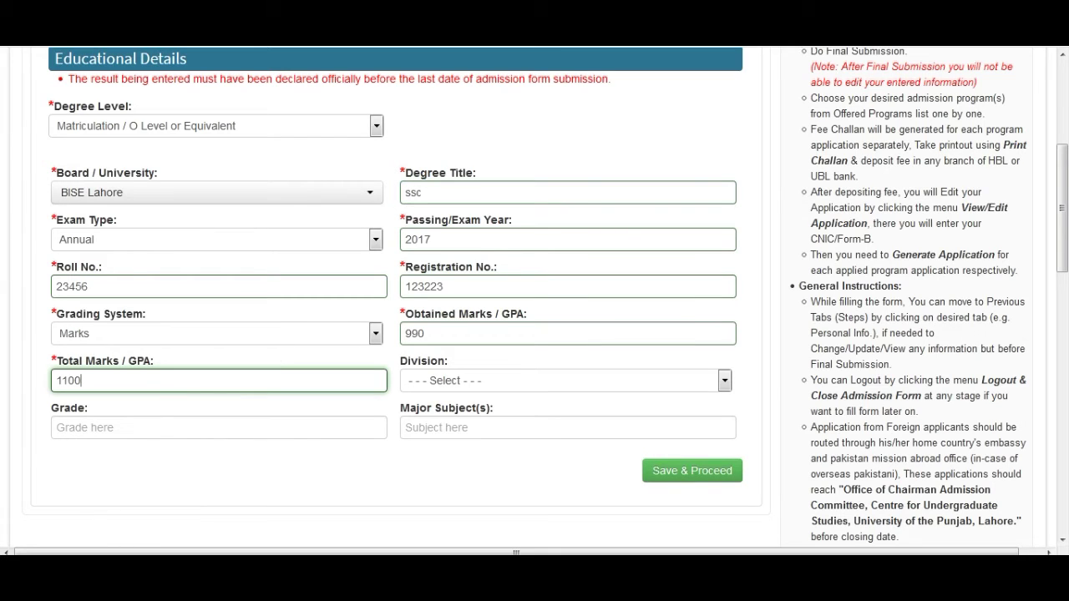
pyautogui.press('Tab')
pyautogui.hotkey('alt', 'Down')
pyautogui.press('Down')
pyautogui.press('Return')
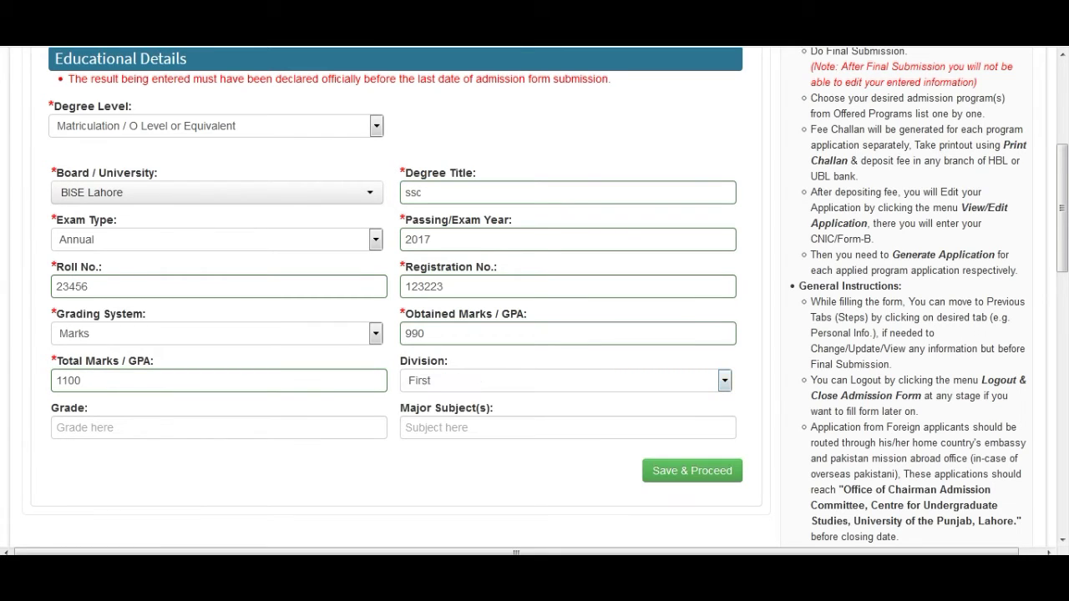
pyautogui.press('Tab')
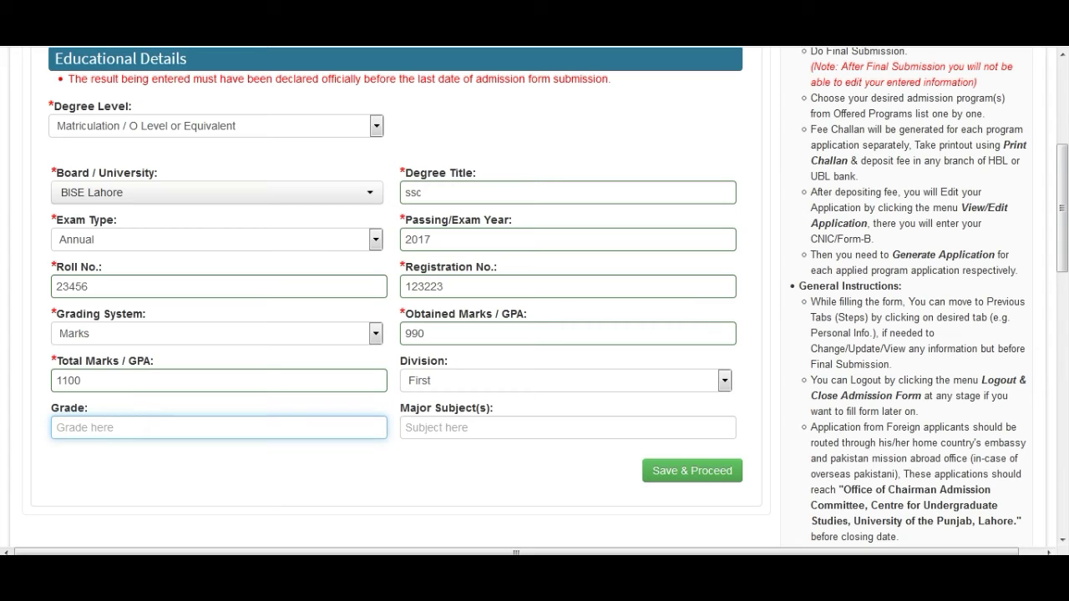
pyautogui.write('A')
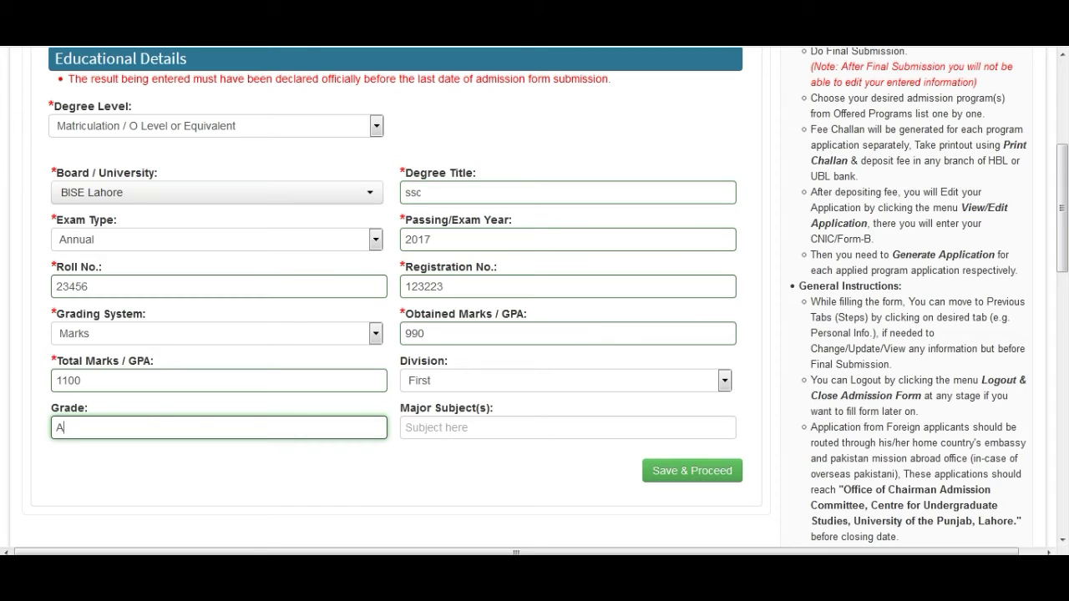
# Step: Make the grade A+ and list major subjects physics, chemistry, math
pyautogui.write('+')
pyautogui.press('Tab')
pyautogui.write('phy')
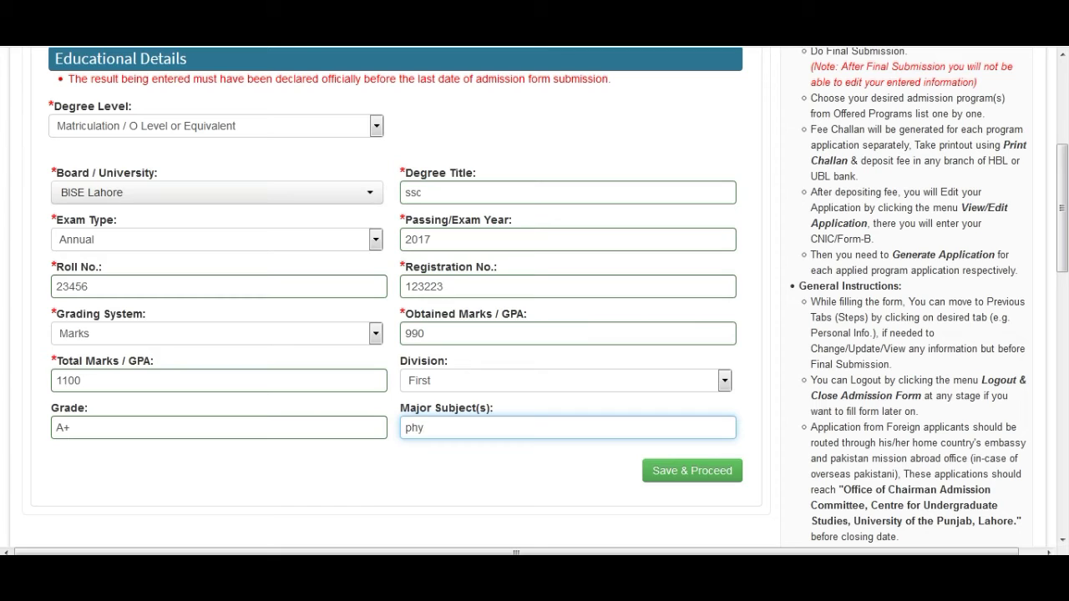
pyautogui.write('sics,chemistry')
pyautogui.write(',mat')
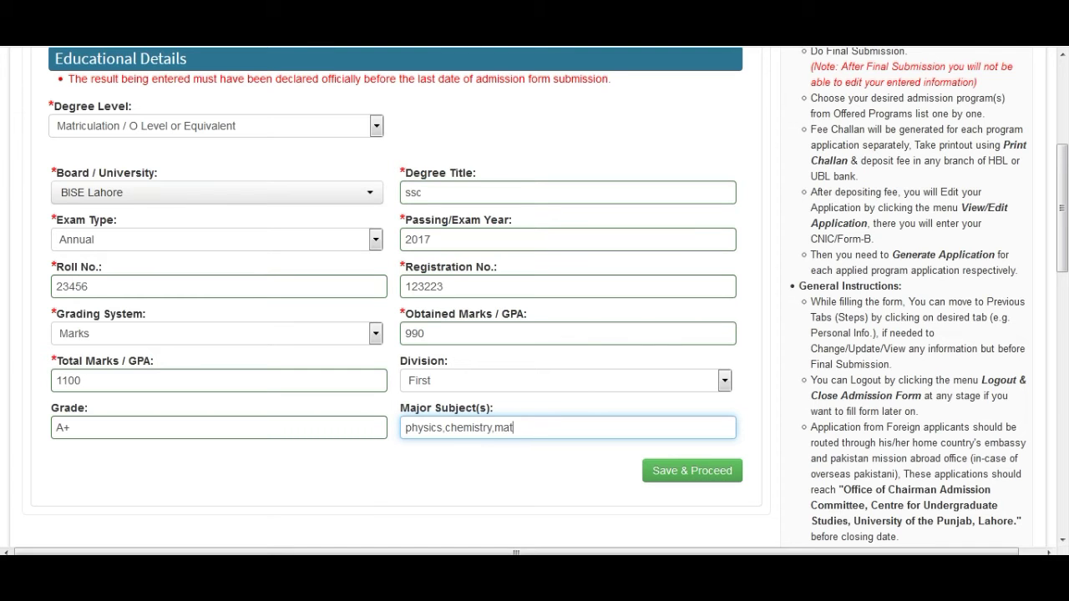
pyautogui.write('h')
pyautogui.scroll(3, 393, 297)
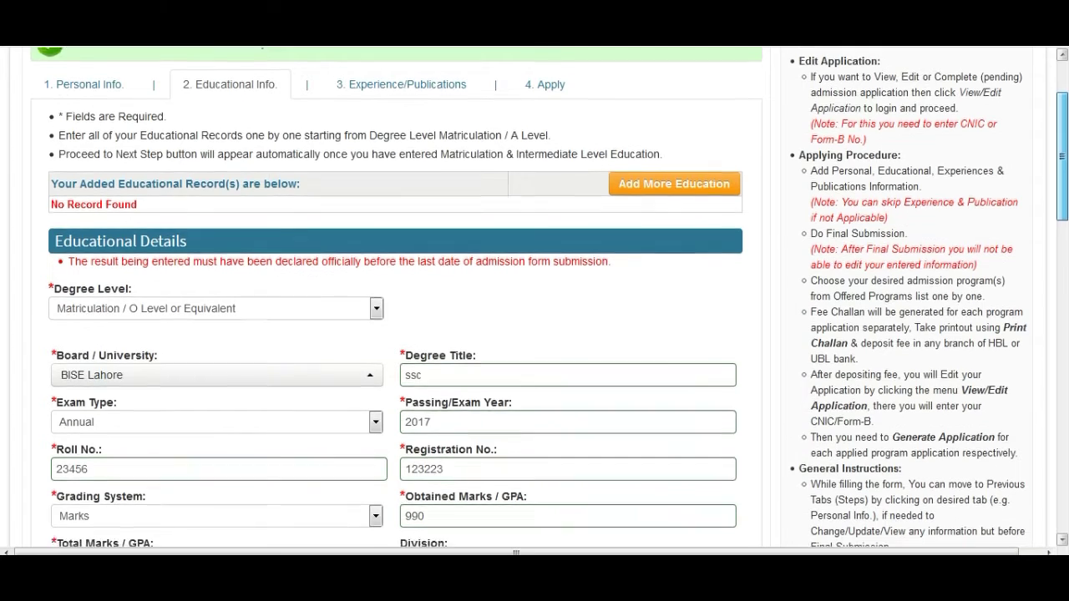
pyautogui.scroll(-3, 392, 298)
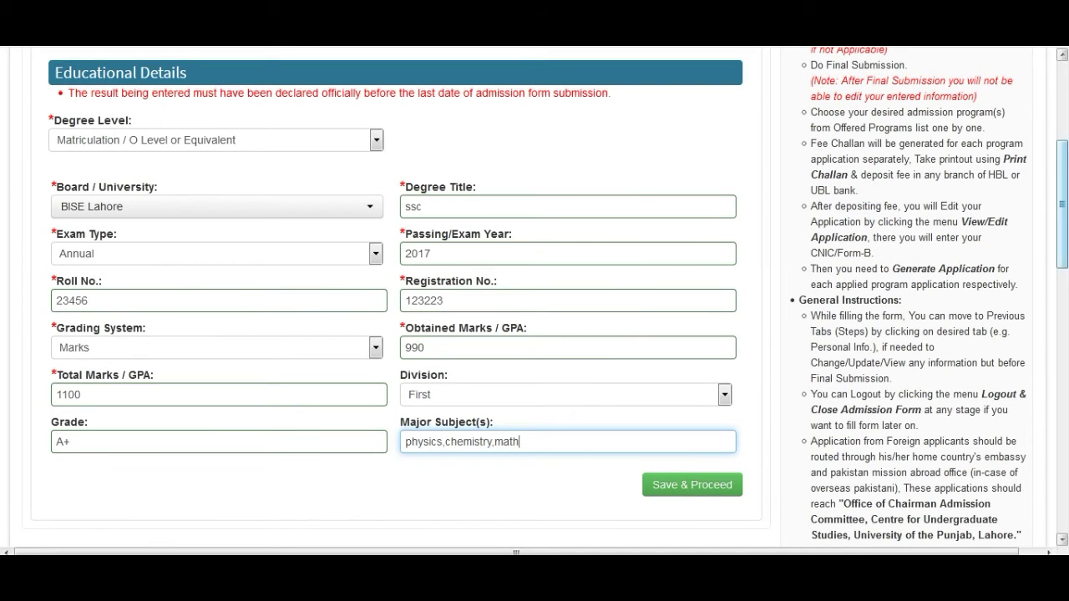
pyautogui.scroll(3, 392, 297)
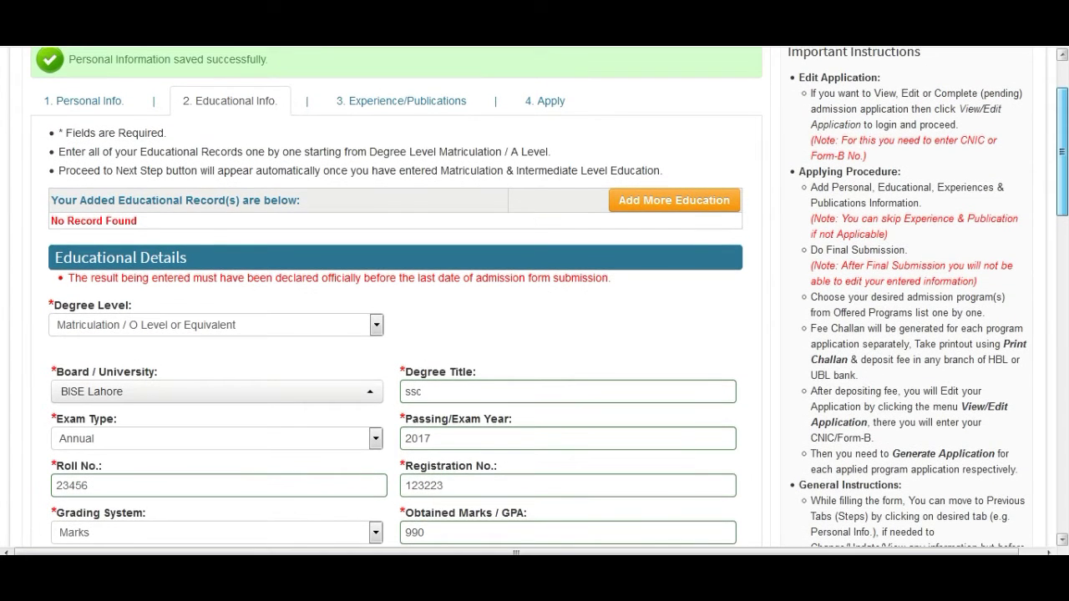
pyautogui.scroll(-3, 392, 298)
# Step: Save the matric record and start an Intermediate entry marked Result Awaiting
pyautogui.click(693, 458)
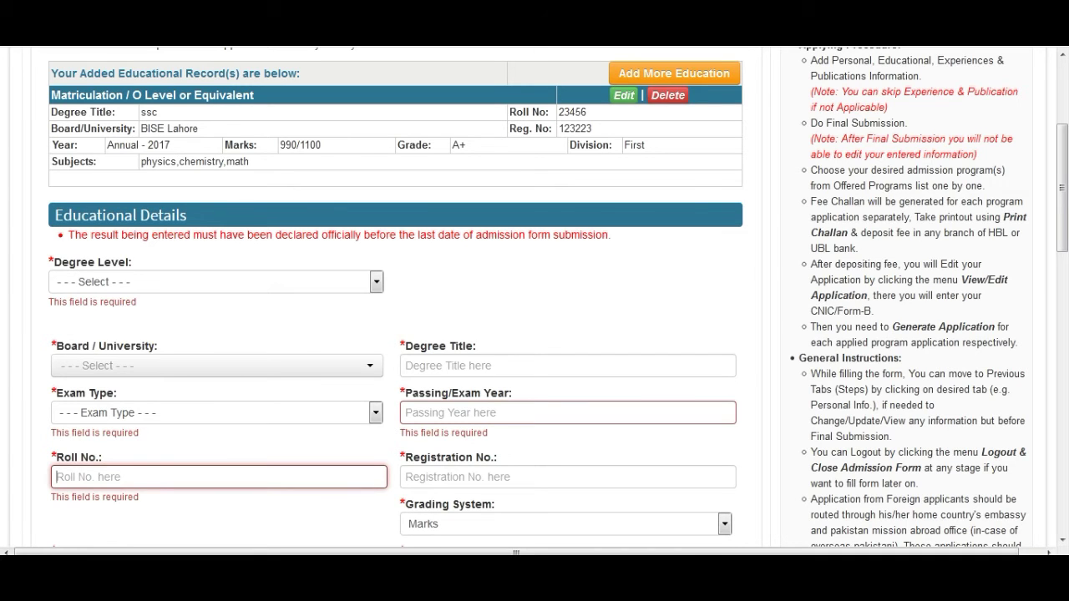
pyautogui.click(217, 282)
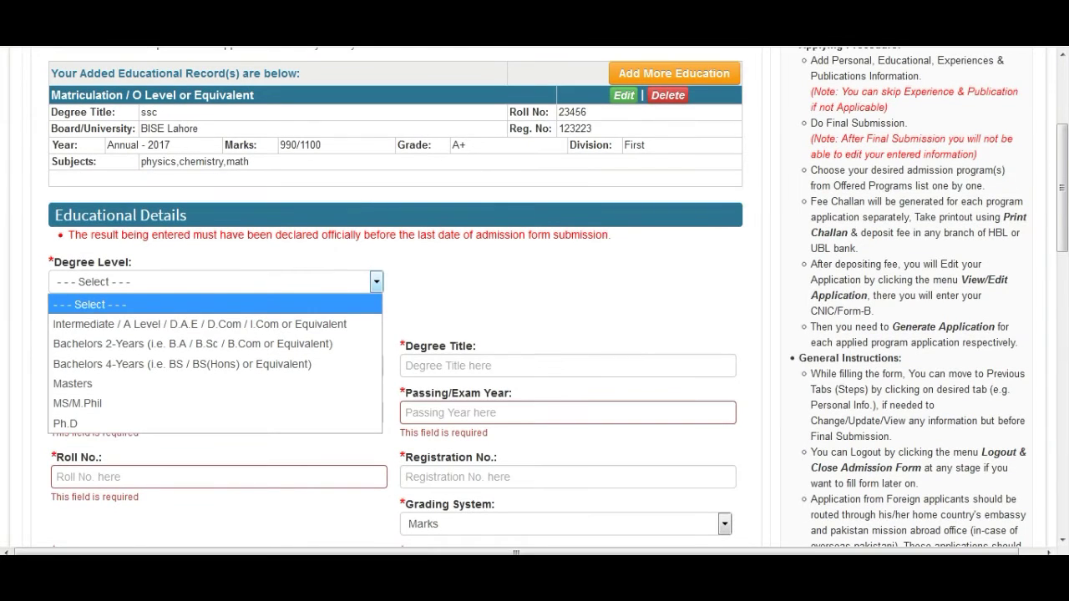
pyautogui.click(200, 324)
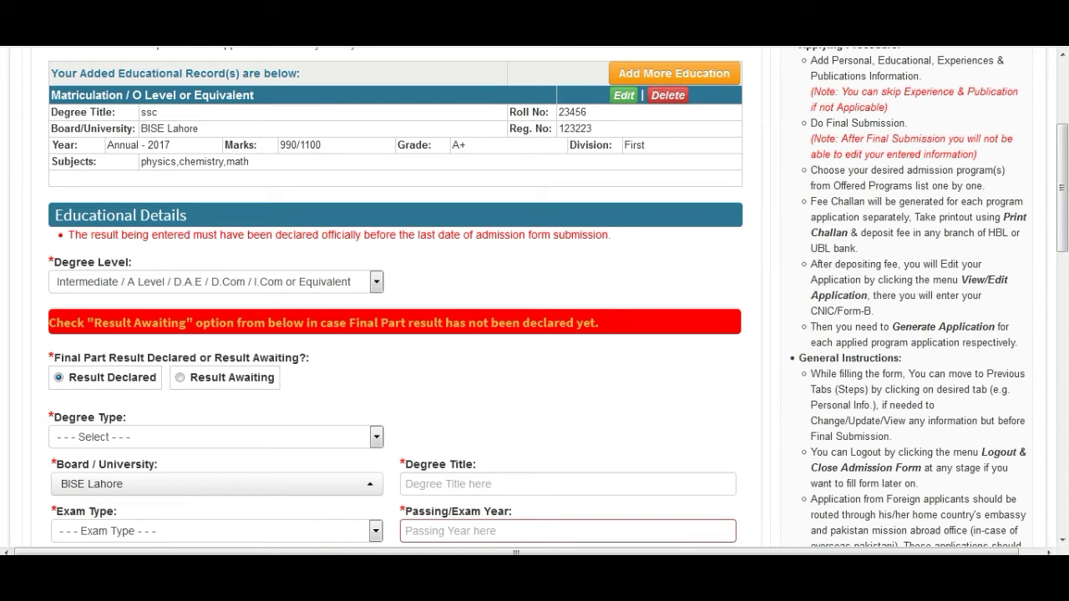
pyautogui.click(181, 378)
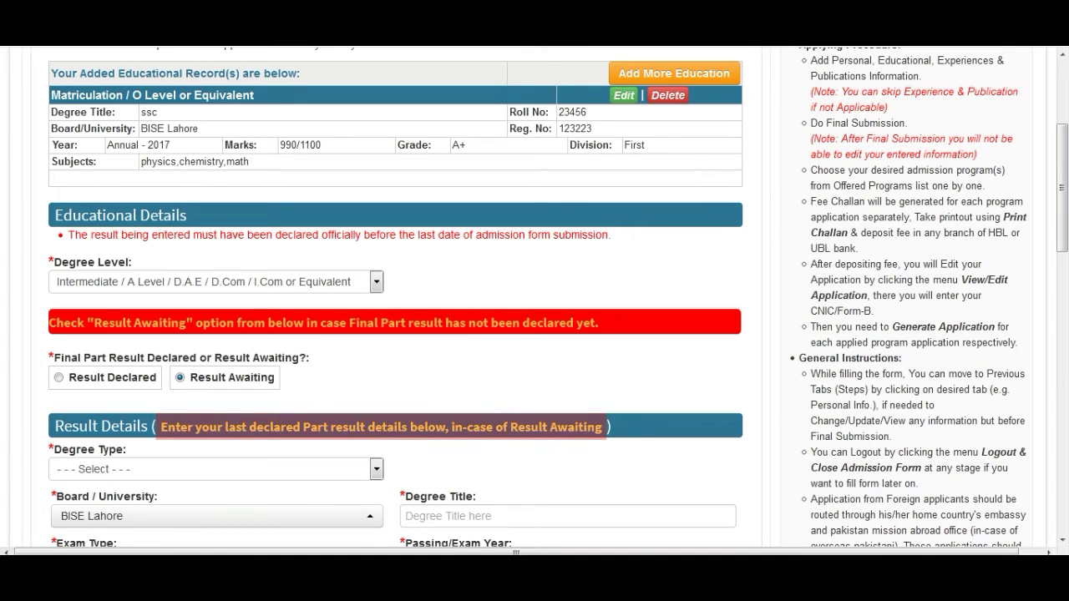
pyautogui.moveTo(1063, 188); pyautogui.dragTo(1063, 280)
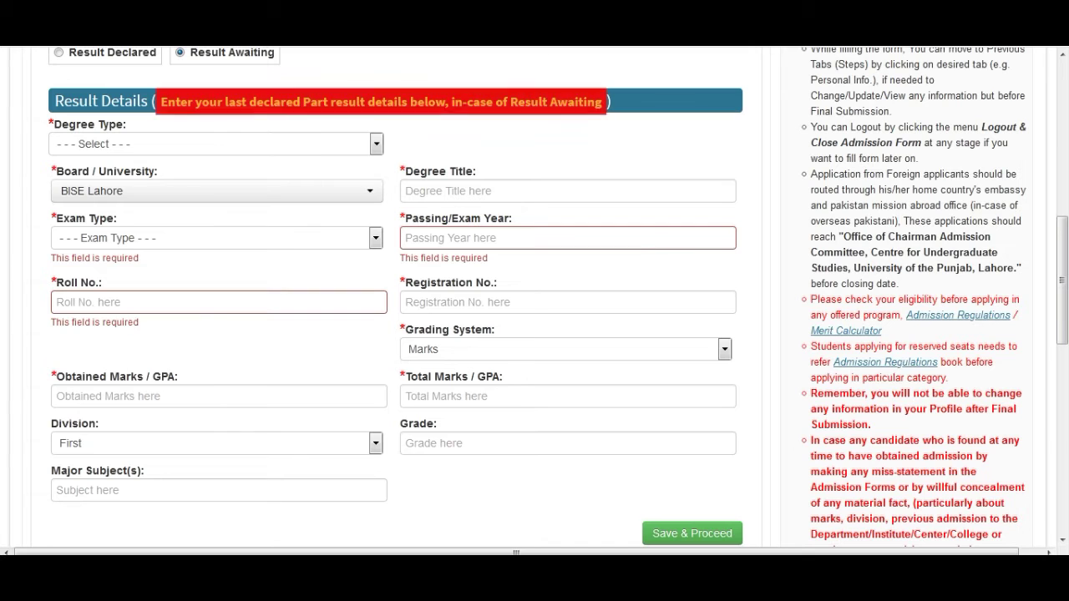
# Step: Choose degree F.Sc, board BISE Lahore and exam type Annual
pyautogui.click(376, 144)
pyautogui.click(216, 186)
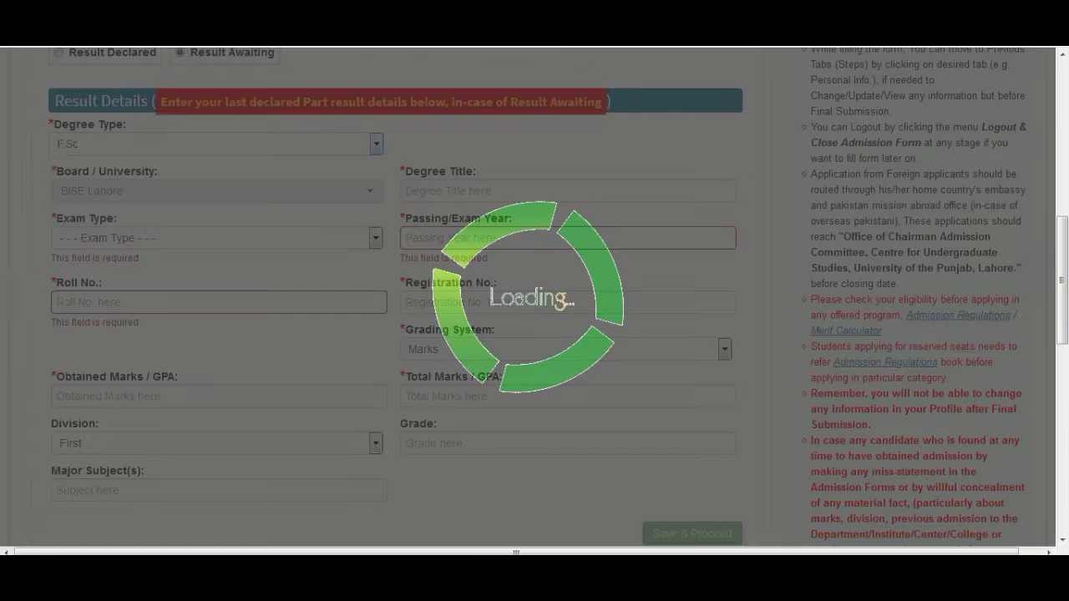
pyautogui.click(217, 191)
pyautogui.click(209, 386)
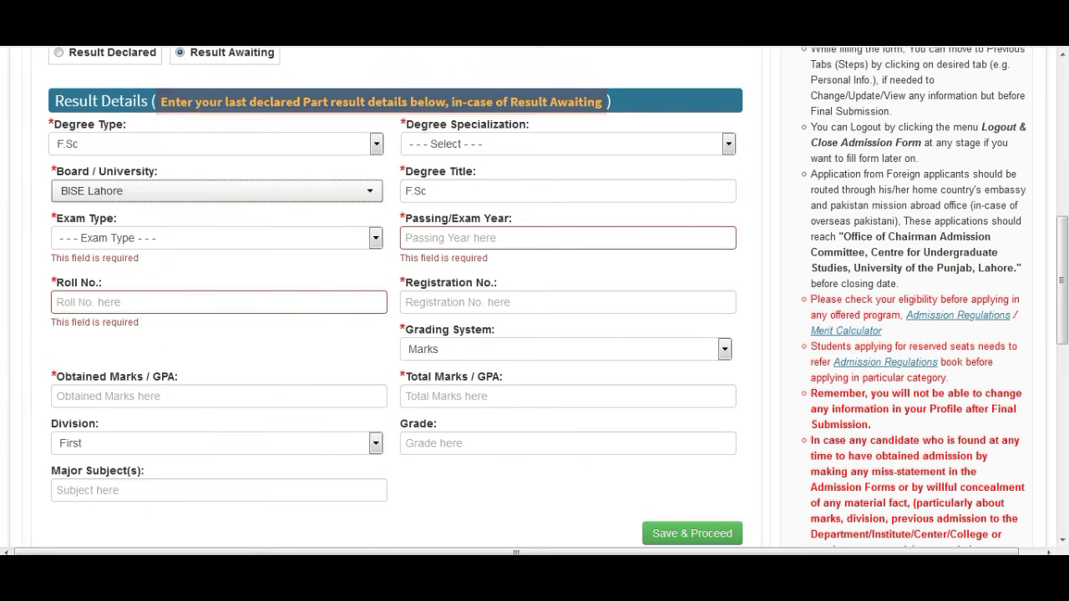
pyautogui.click(375, 238)
pyautogui.click(83, 279)
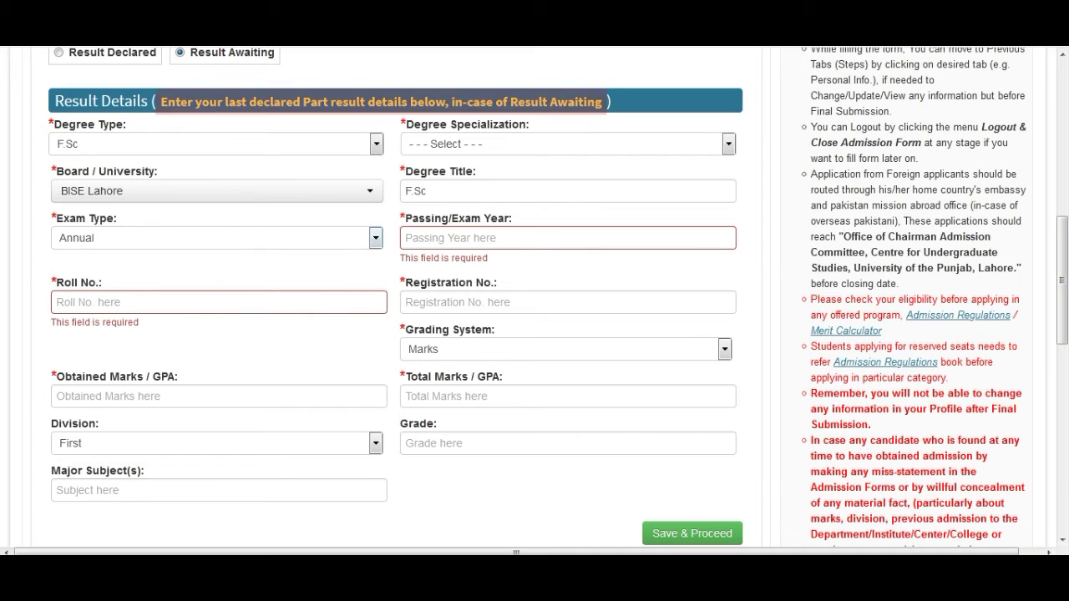
# Step: Enter passing year 2020, the roll and registration numbers, and 438 of 520 marks
pyautogui.click(568, 238)
pyautogui.write('2020')
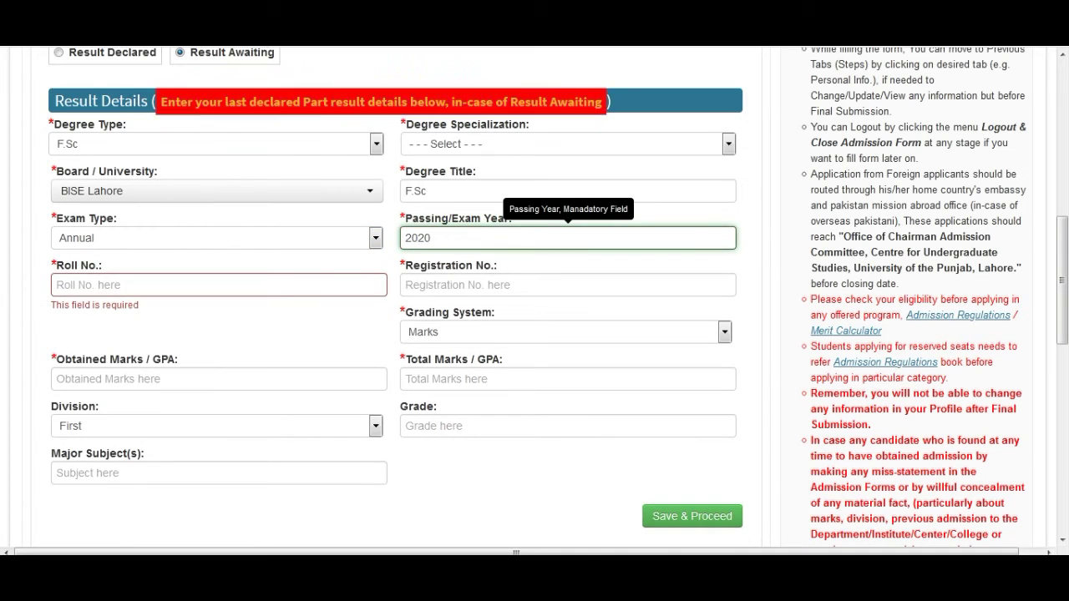
pyautogui.press('Tab')
pyautogui.write('324443')
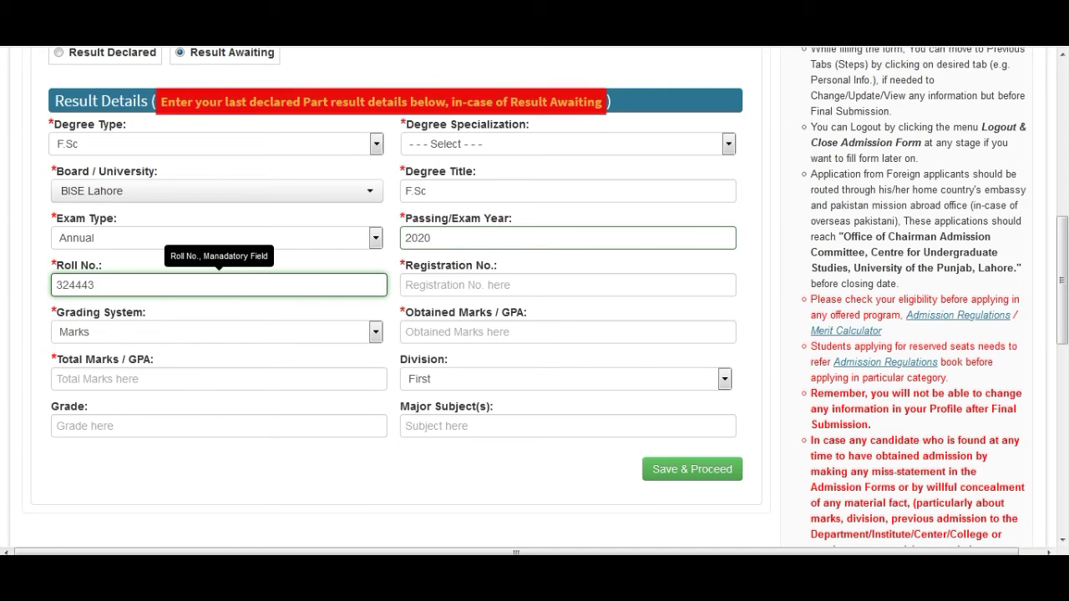
pyautogui.press('Tab')
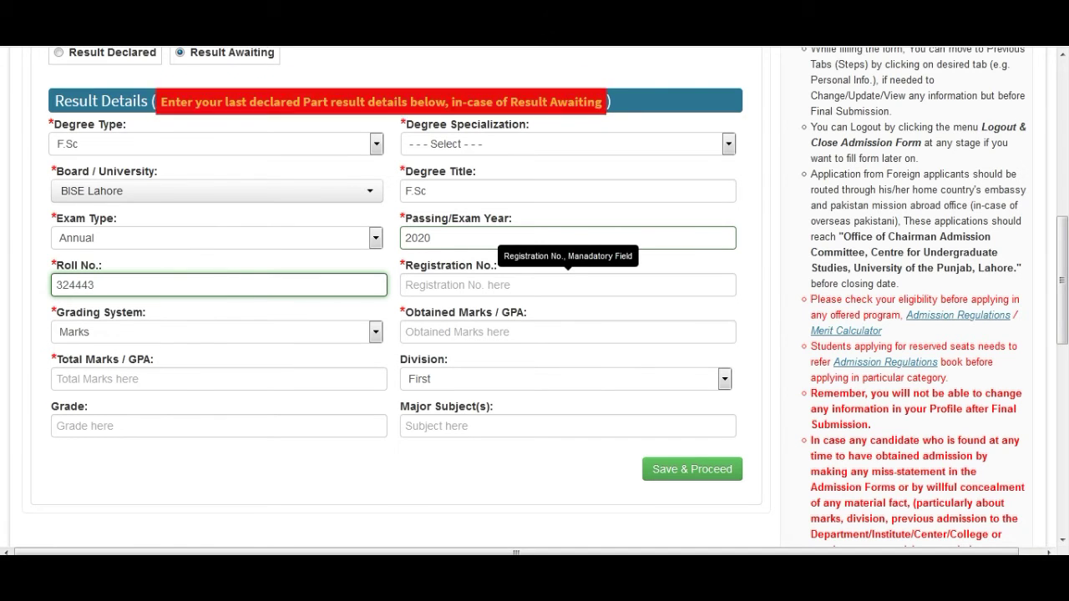
pyautogui.write('543533')
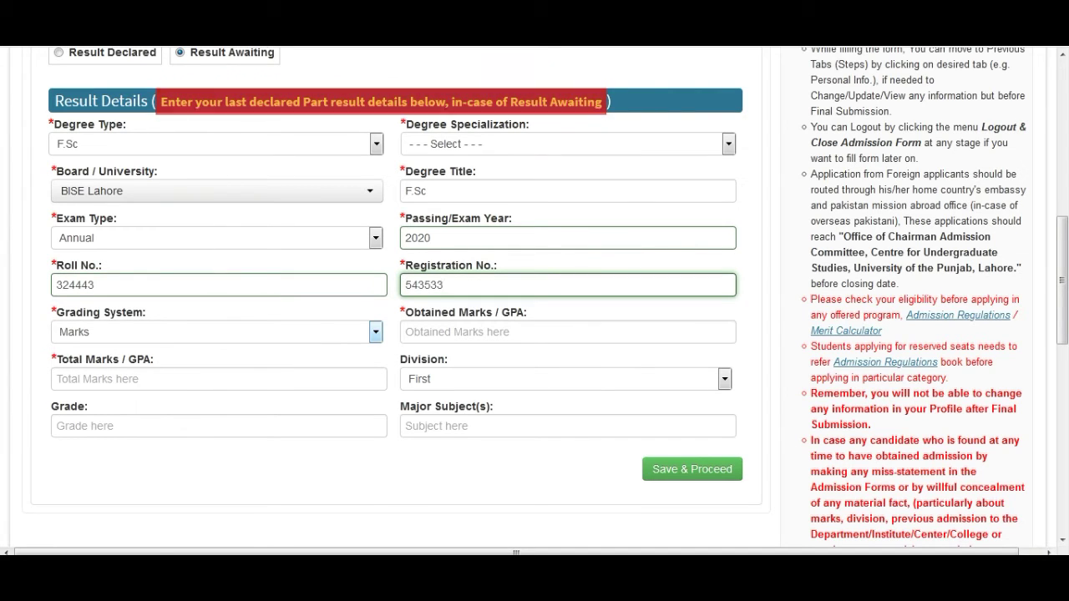
pyautogui.press('Tab')
pyautogui.press('Tab')
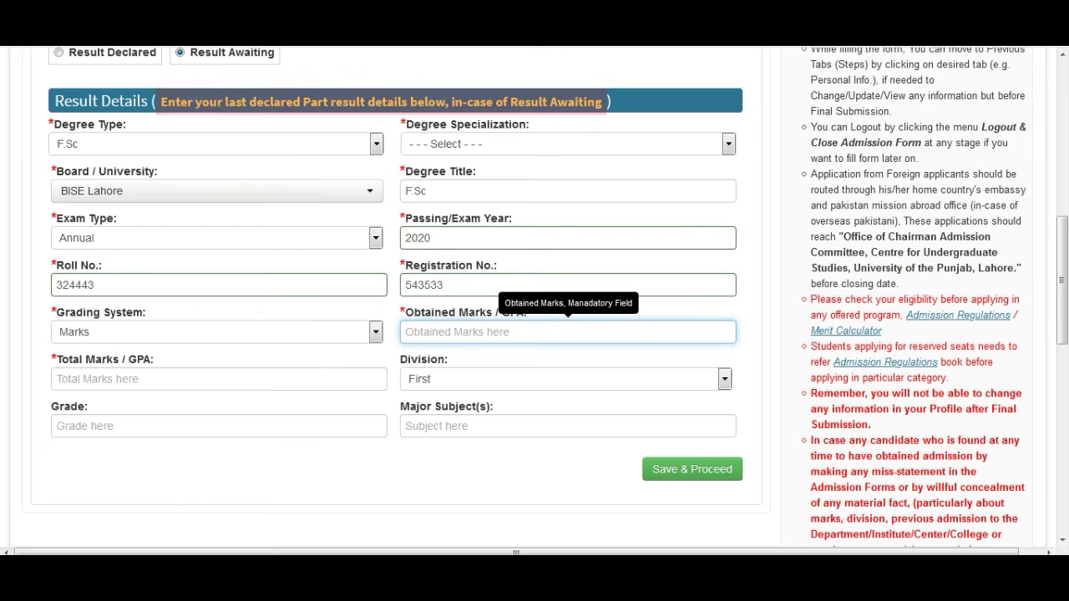
pyautogui.write('438')
pyautogui.press('Tab')
pyautogui.write('520')
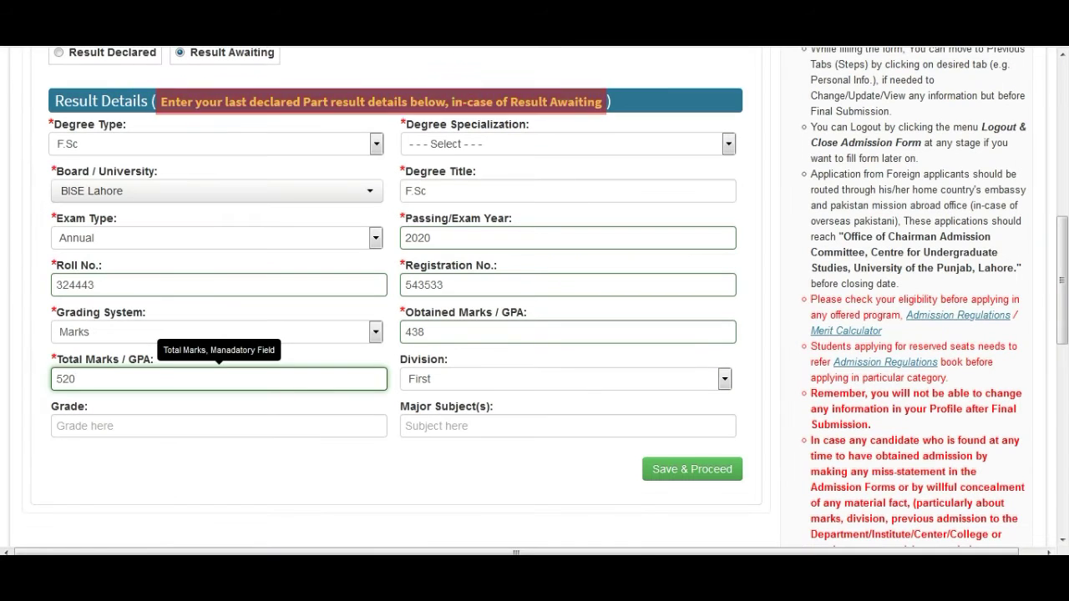
# Step: Enter grade A, choose physics, chemistry, math as major subjects, and save the F.Sc record
pyautogui.press('Tab')
pyautogui.write('A')
pyautogui.press('Tab')
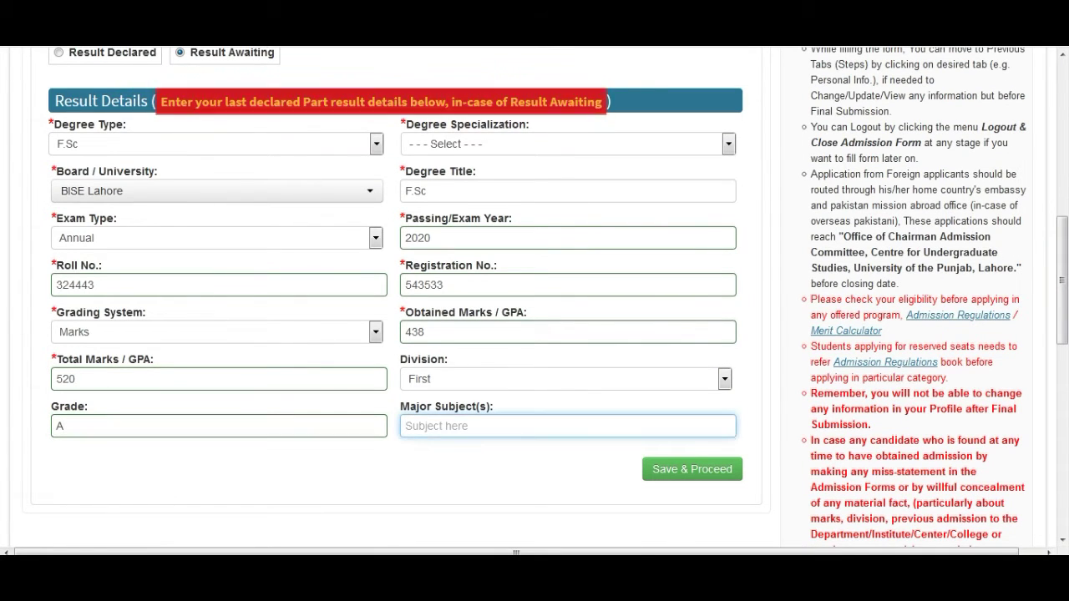
pyautogui.write('ph')
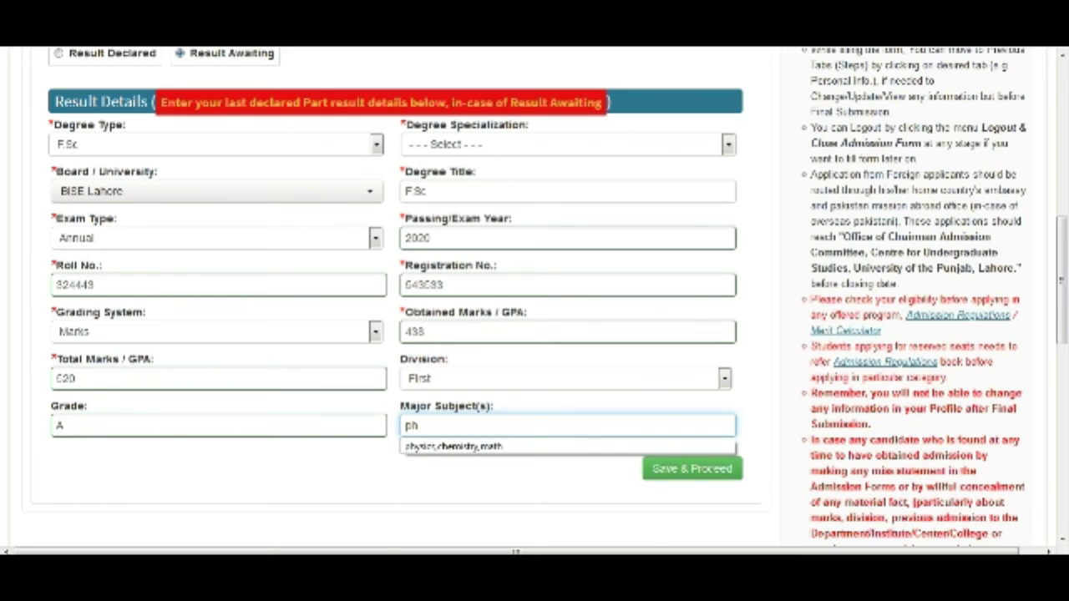
pyautogui.press('Down')
pyautogui.press('Return')
pyautogui.press('Tab')
pyautogui.press('Return')
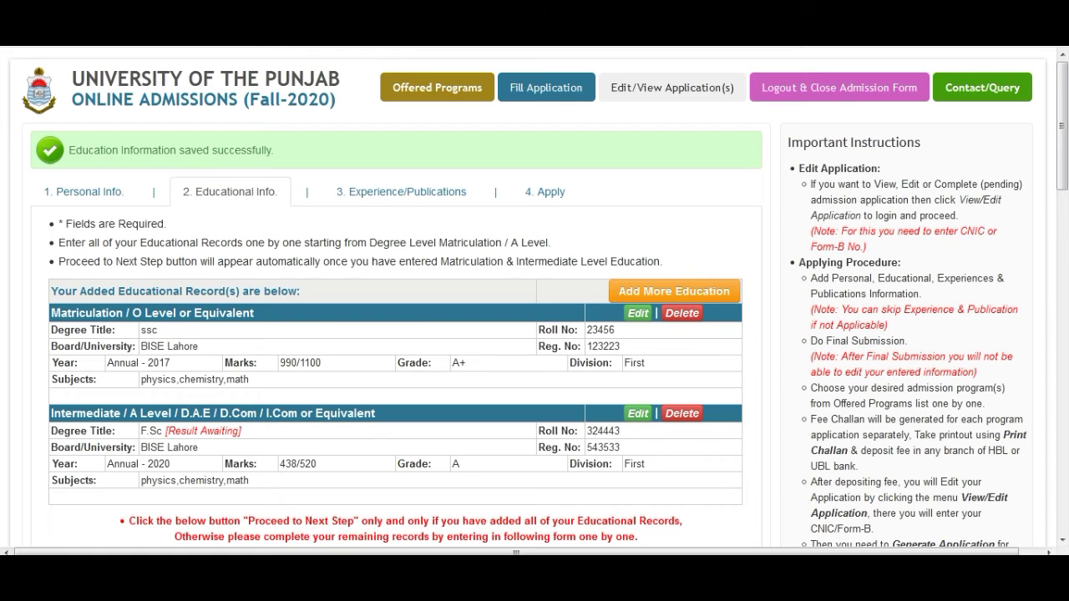
pyautogui.scroll(-3, 535, 298)
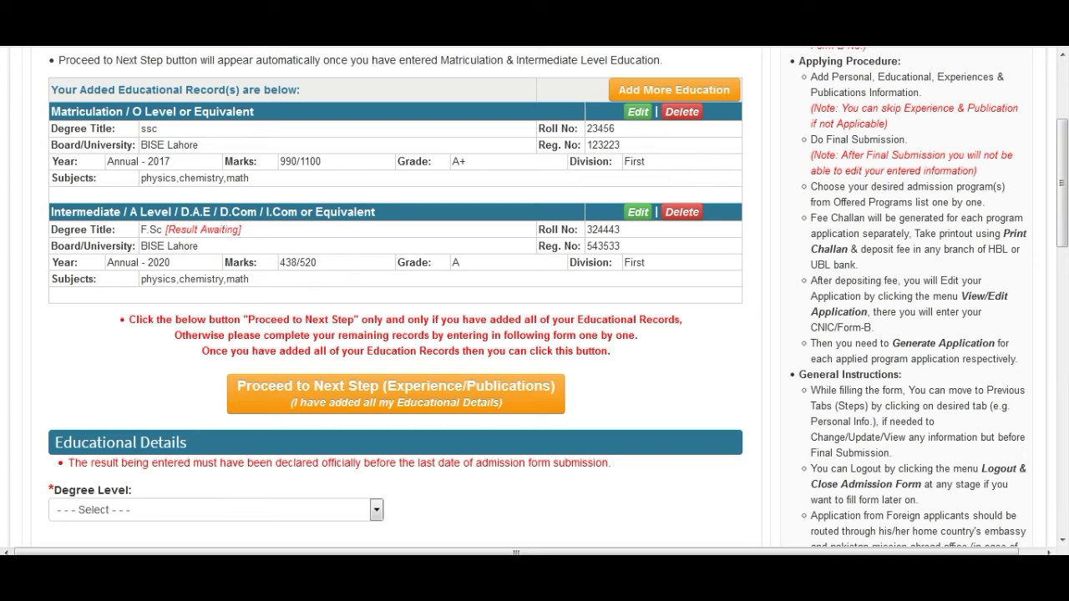
# Step: Proceed to the Experience/Publications step, confirming all educational records are added
pyautogui.click(269, 398)
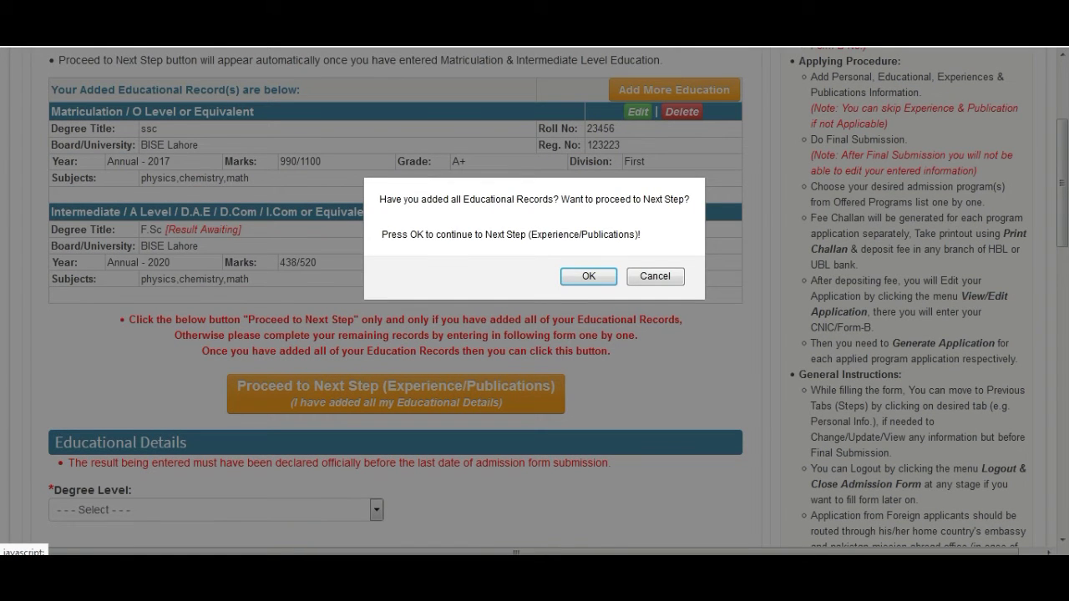
pyautogui.press('Return')
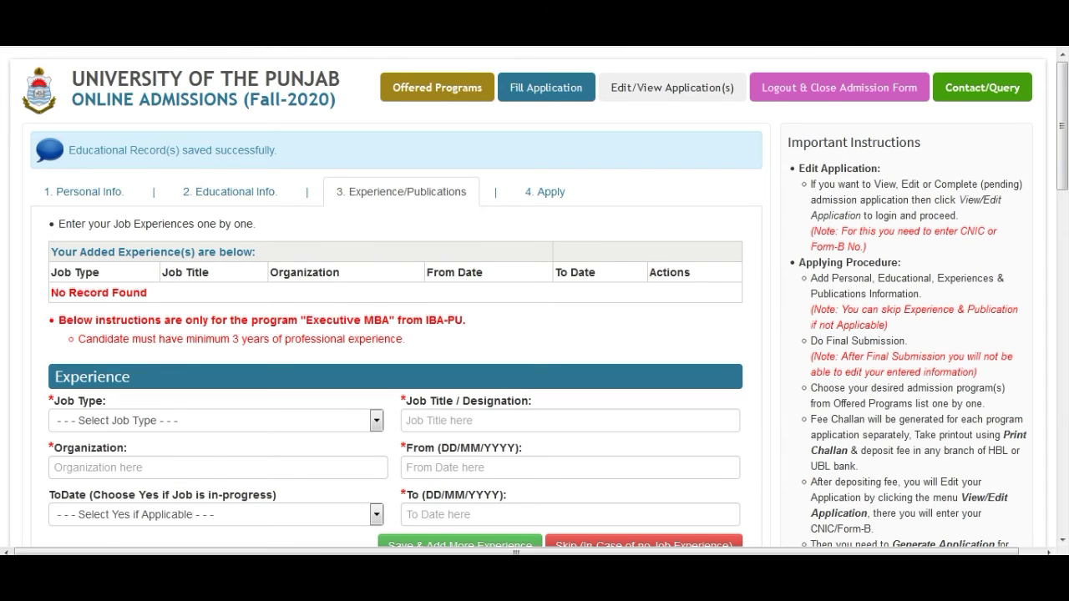
# Step: Check the Job Type options and close the list without selecting a job type
pyautogui.scroll(-1, 534, 298)
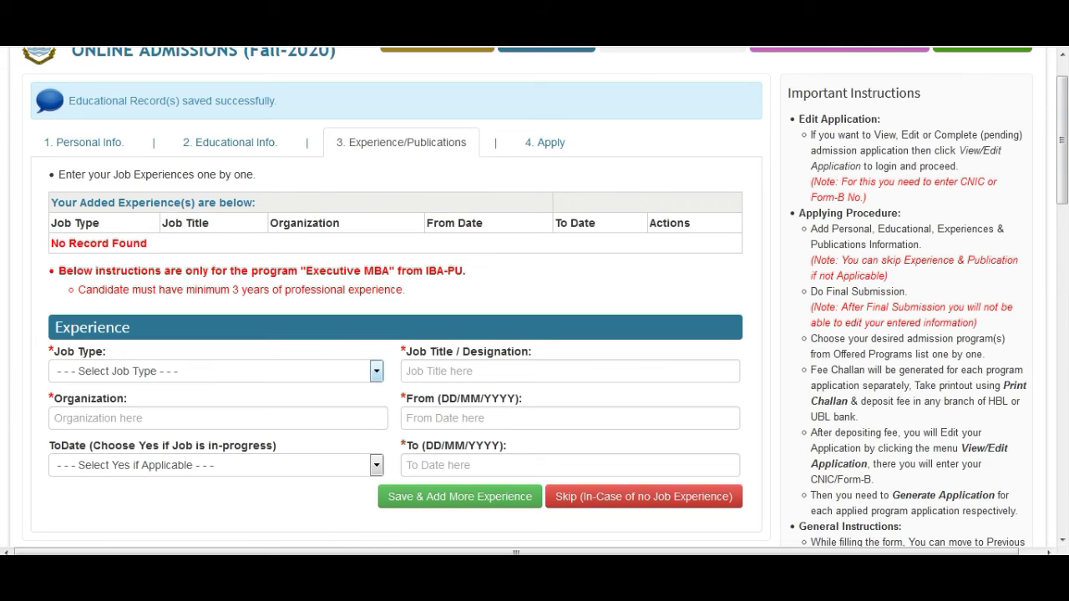
pyautogui.click(376, 371)
pyautogui.press('Escape')
pyautogui.moveTo(1062, 140)
pyautogui.mouseDown()
pyautogui.moveTo(1062, 152)
pyautogui.moveTo(1063, 127)
pyautogui.moveTo(1062, 153)
pyautogui.mouseUp()
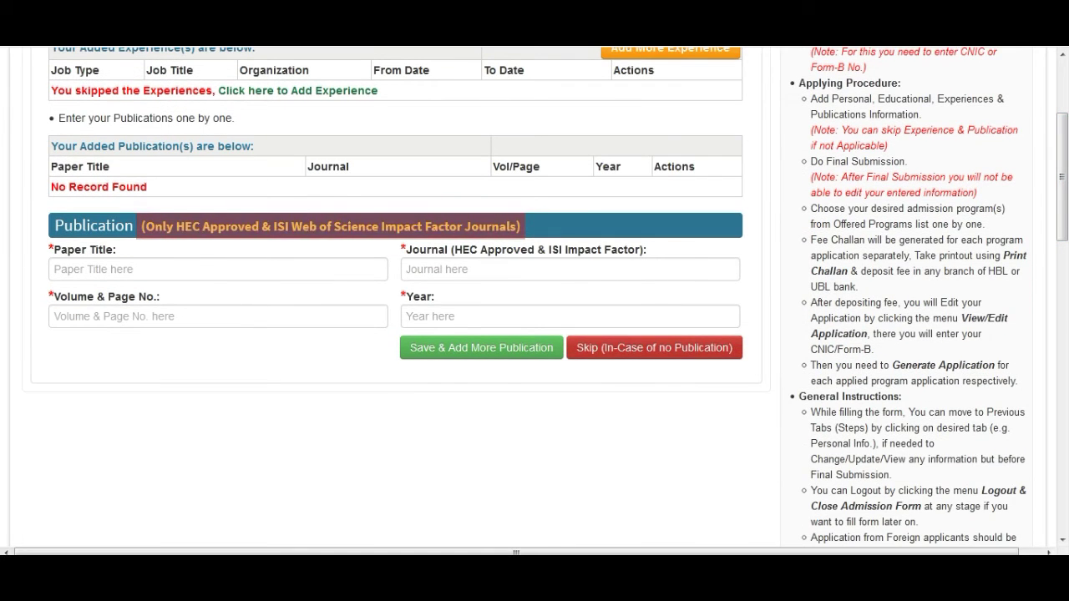
# Step: Skip the Publications section and confirm with OK to reach the Apply step
pyautogui.click(654, 527)
pyautogui.click(518, 277)
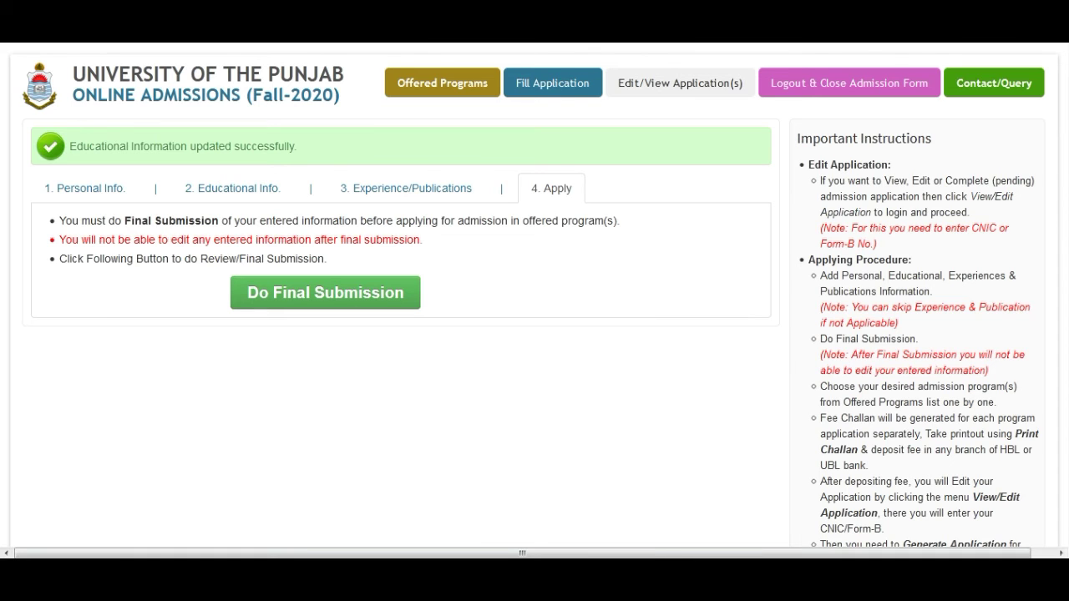
# Step: Review the Personal, Educational and Experience/Publications tabs, then return to Apply's final-submission declaration
pyautogui.click(90, 142)
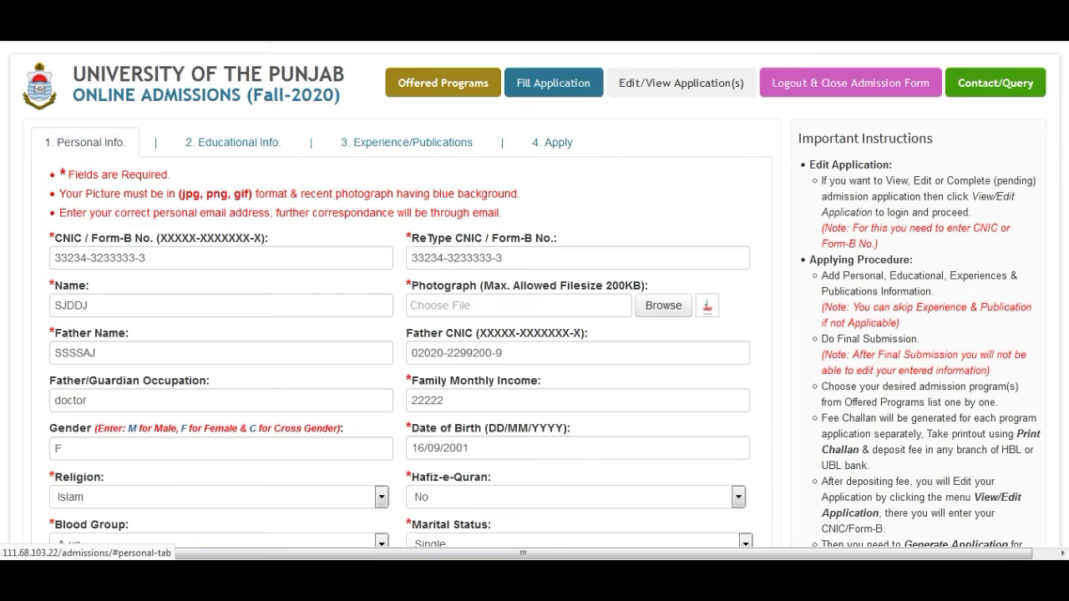
pyautogui.click(233, 142)
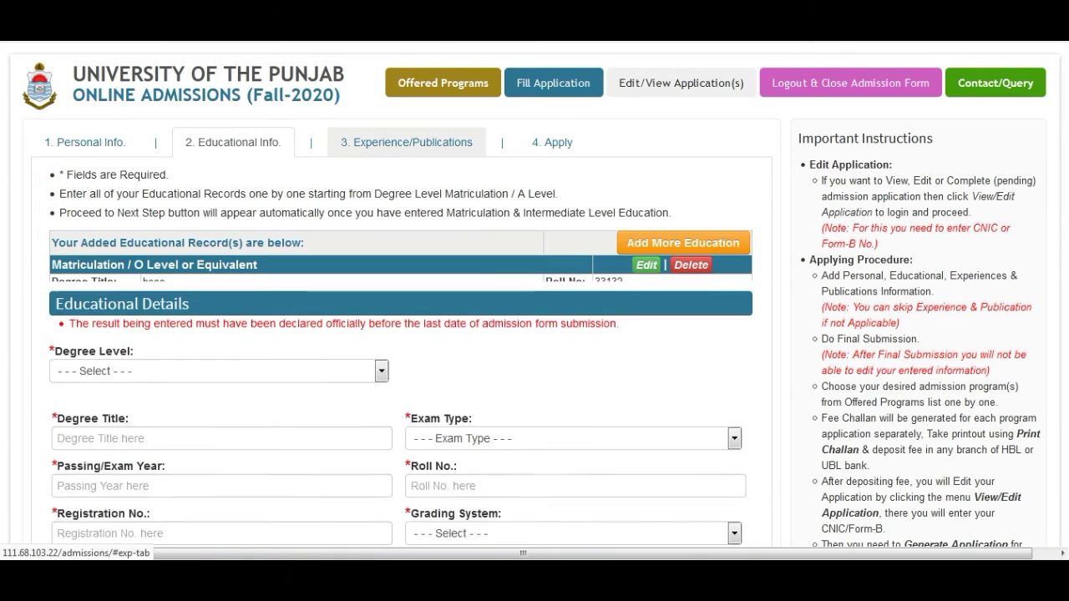
pyautogui.click(406, 142)
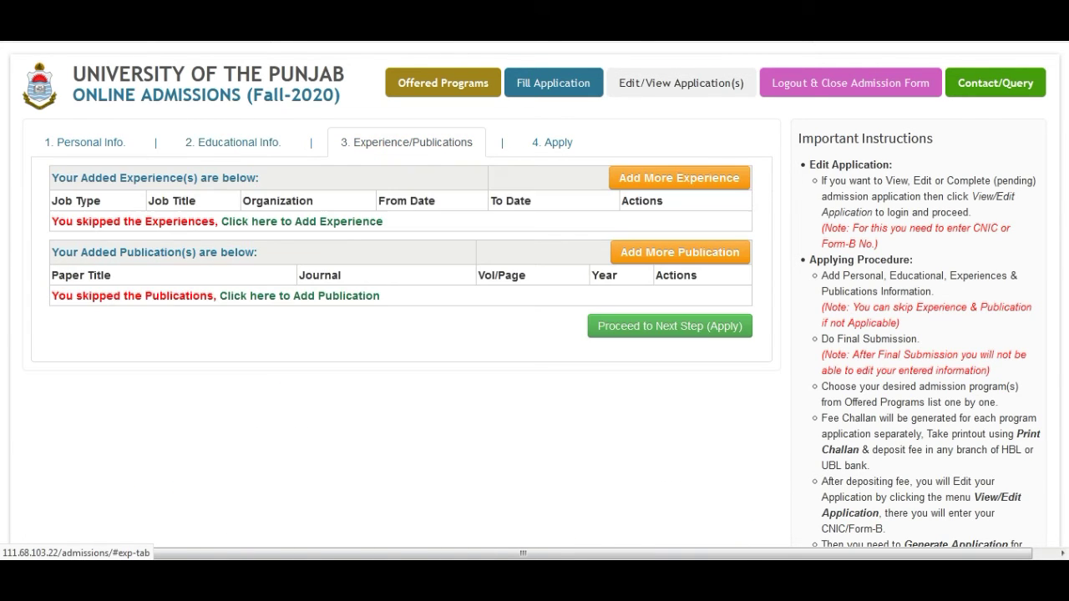
pyautogui.click(552, 142)
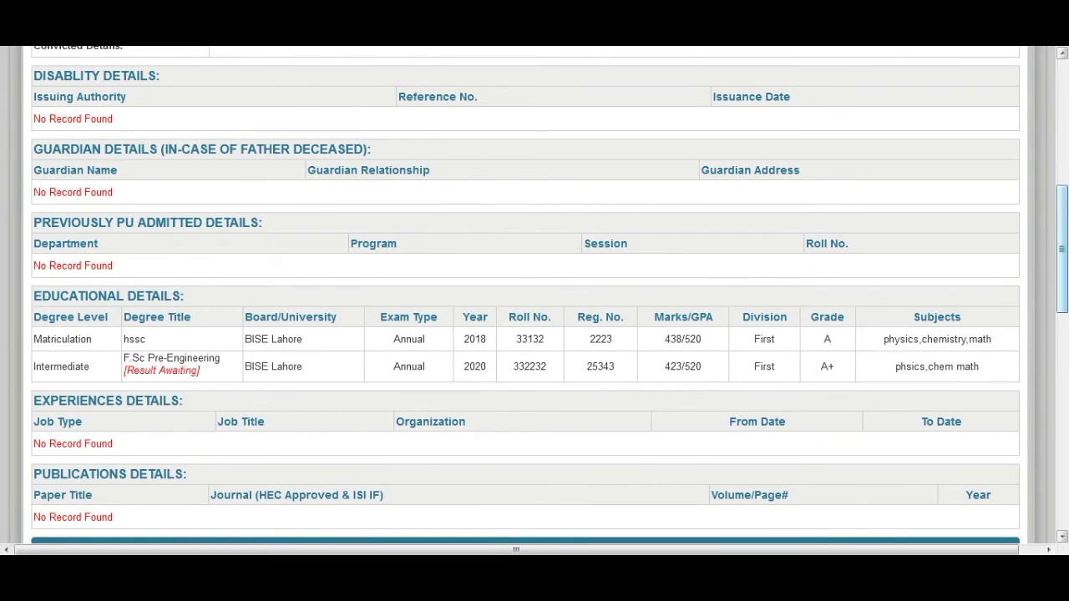
pyautogui.moveTo(1062, 249); pyautogui.dragTo(1063, 420)
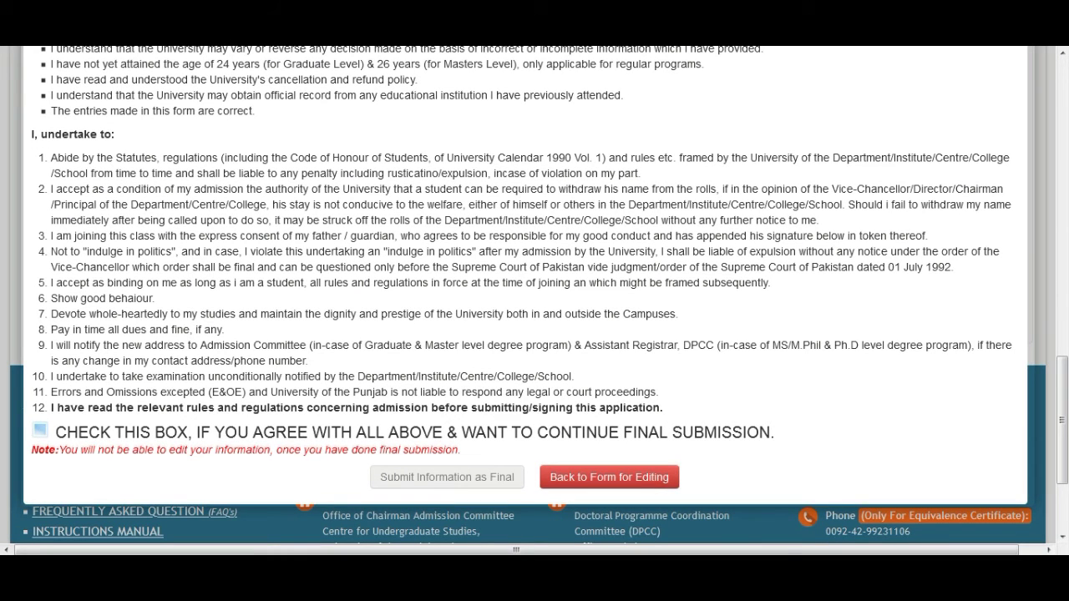
# Step: Tick the checkbox agreeing to the final-submission declaration
pyautogui.click(40, 430)
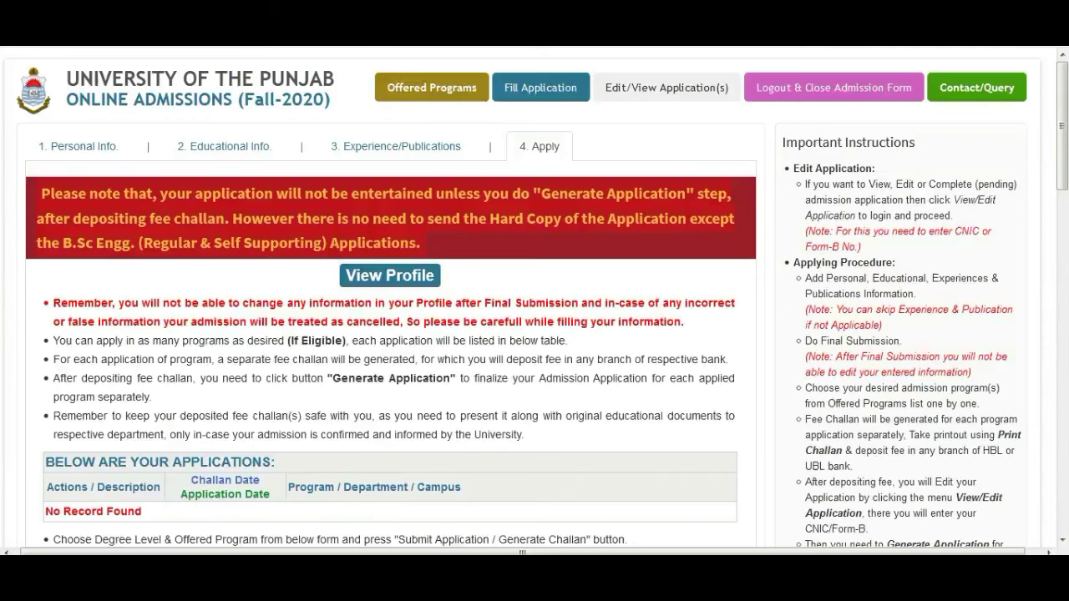
# Step: Set Degree Level to Graduate and Department to Department of Information Technology (Gujranwala Campus)
pyautogui.scroll(-4, 390, 301)
pyautogui.click(205, 307)
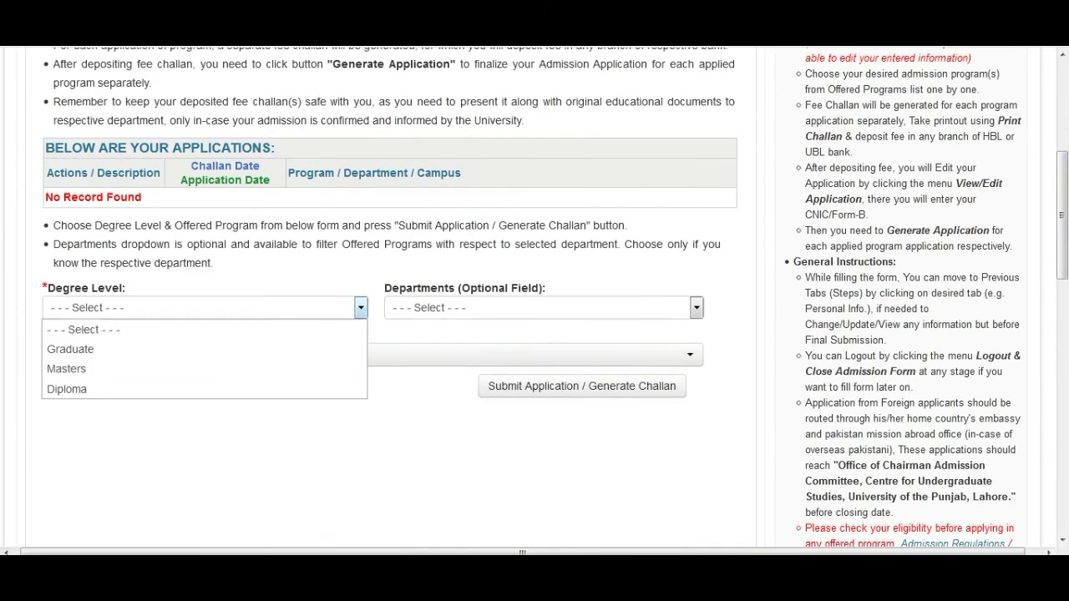
pyautogui.click(92, 349)
pyautogui.click(544, 308)
pyautogui.scroll(-4, 543, 137)
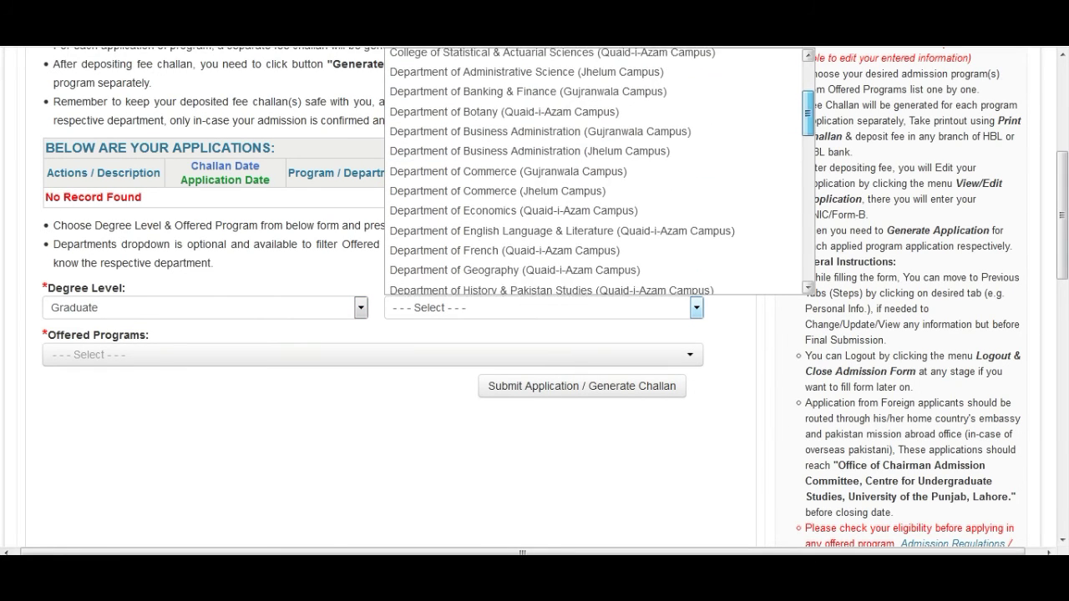
pyautogui.scroll(-3, 543, 167)
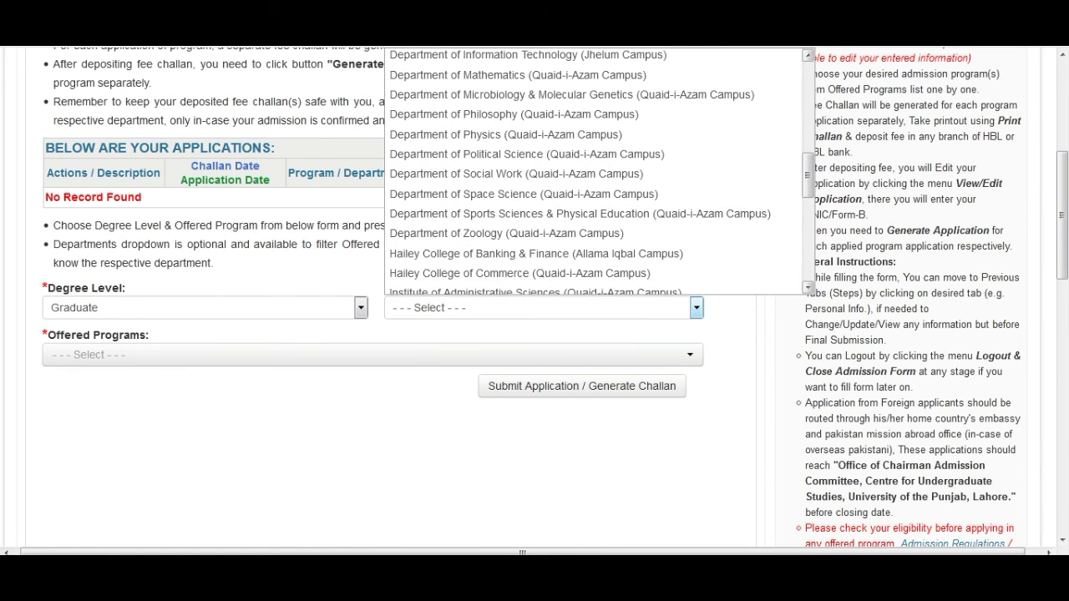
pyautogui.scroll(-5, 543, 167)
pyautogui.scroll(6, 524, 183)
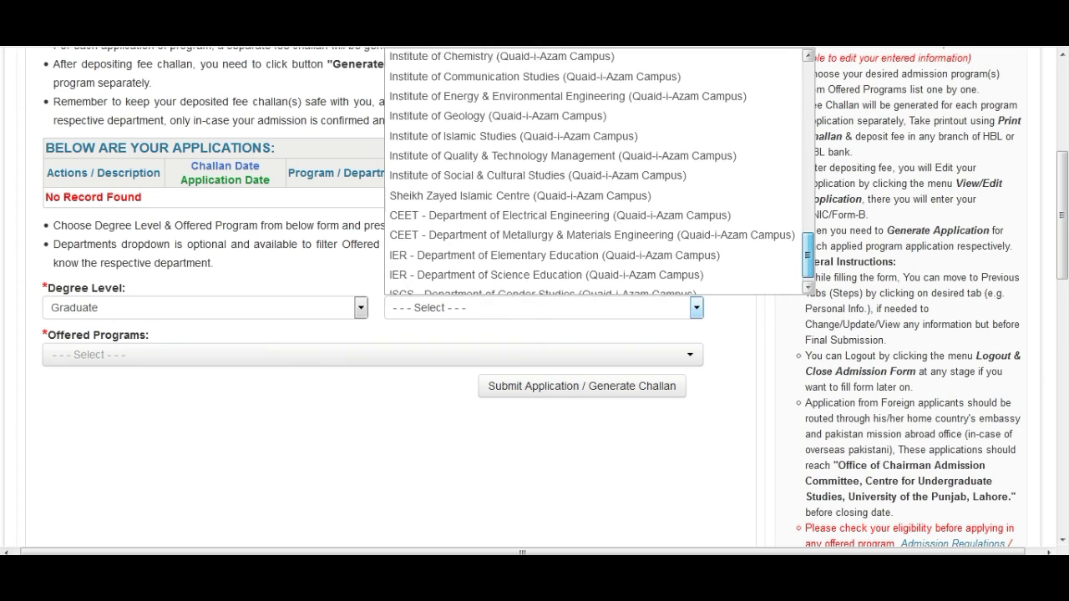
pyautogui.scroll(3, 523, 183)
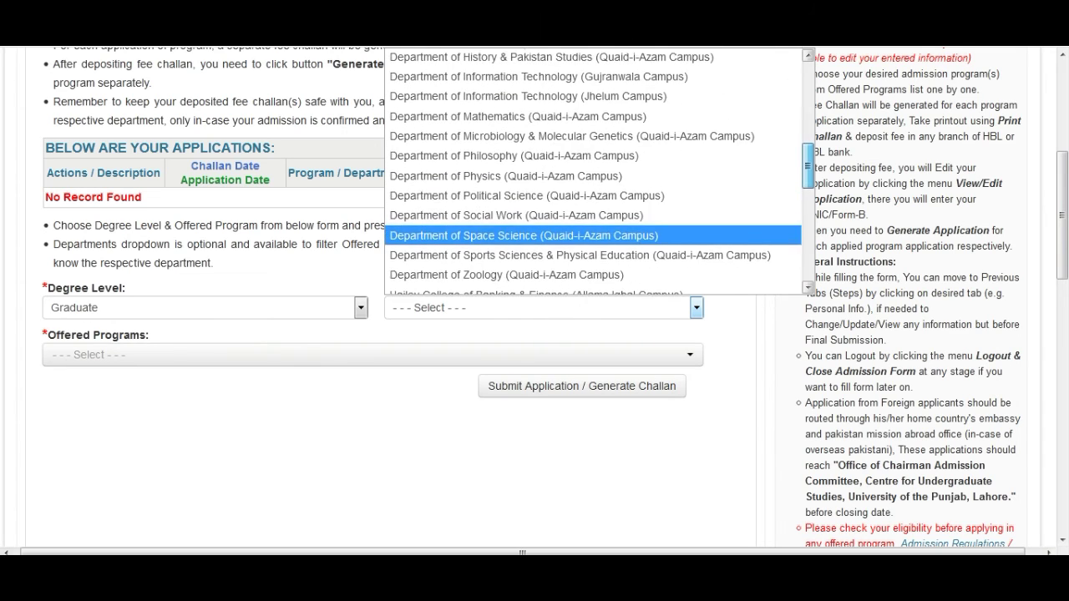
pyautogui.click(539, 150)
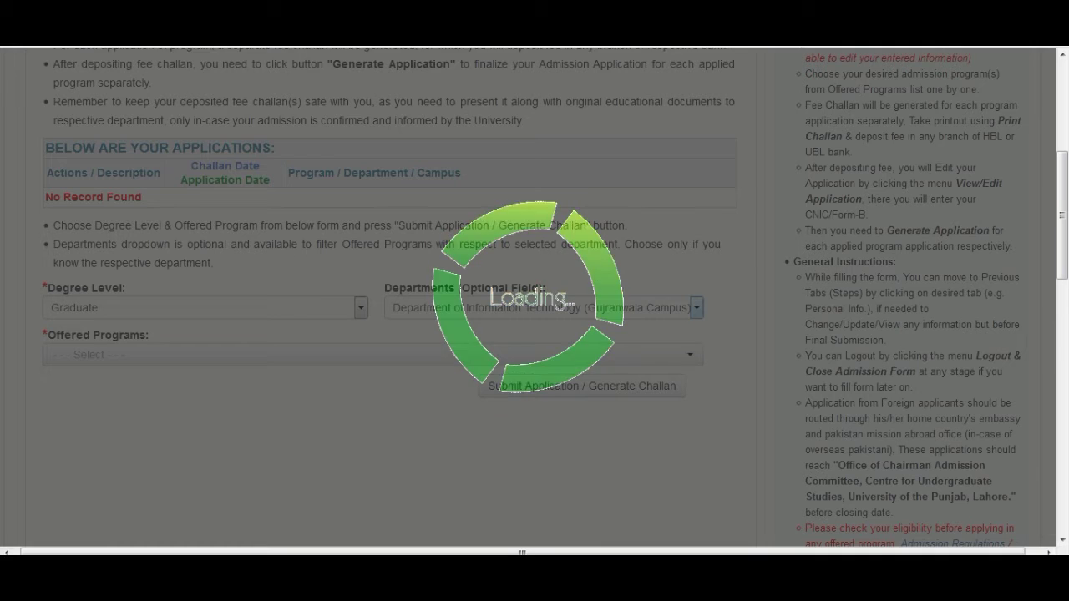
# Step: Choose BS Information Technology (Morning) as the offered program
pyautogui.click(373, 355)
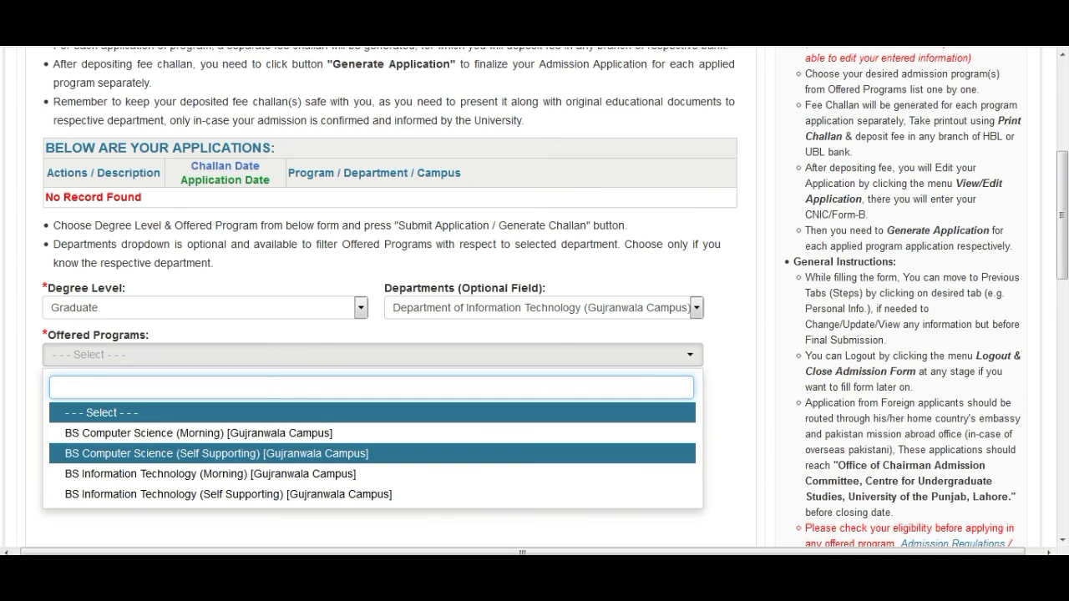
pyautogui.click(210, 474)
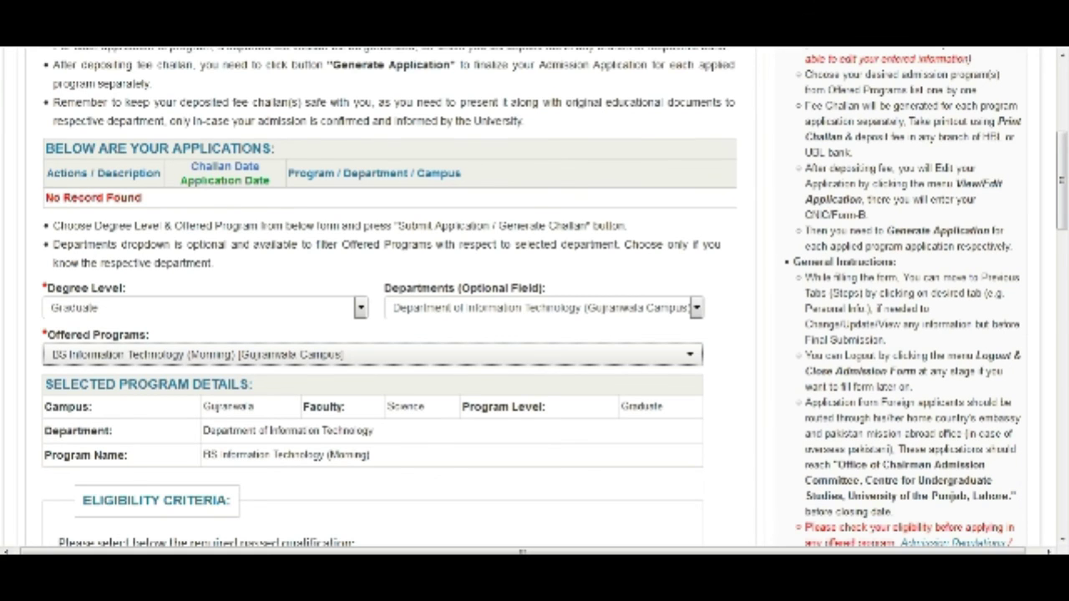
pyautogui.scroll(-5, 535, 301)
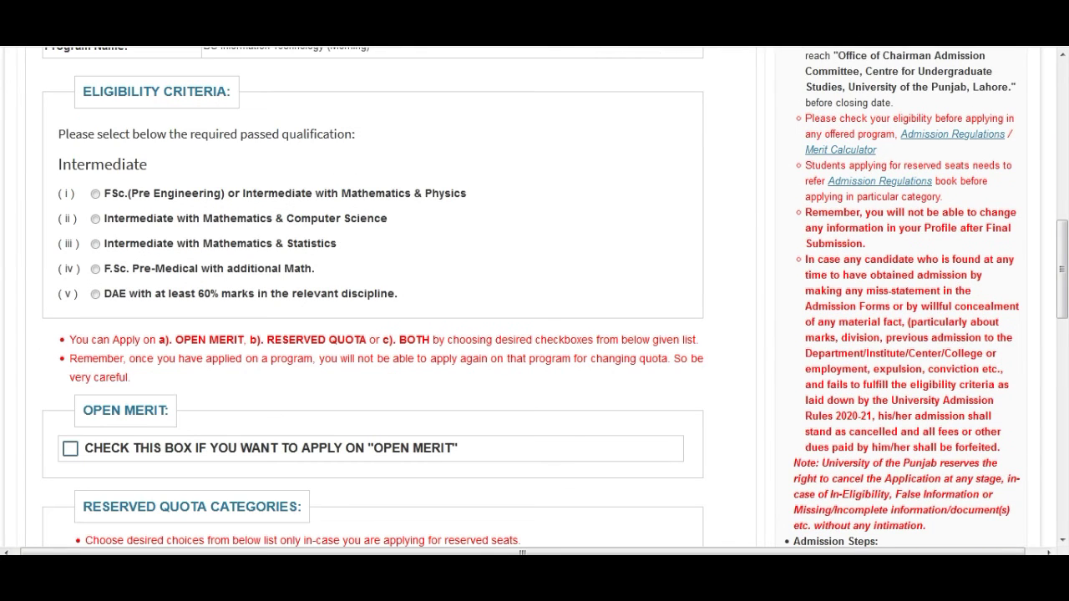
# Step: Tick OPEN MERIT for the application, leaving all special quota categories unticked
pyautogui.click(70, 448)
pyautogui.moveTo(1062, 269); pyautogui.dragTo(1062, 299)
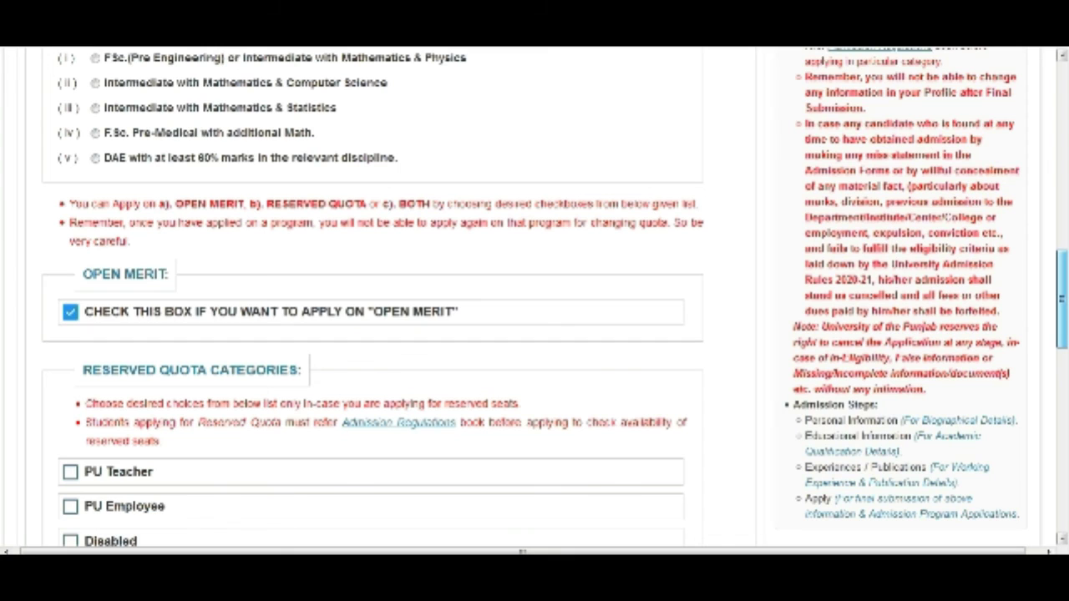
pyautogui.moveTo(1061, 299); pyautogui.dragTo(1062, 412)
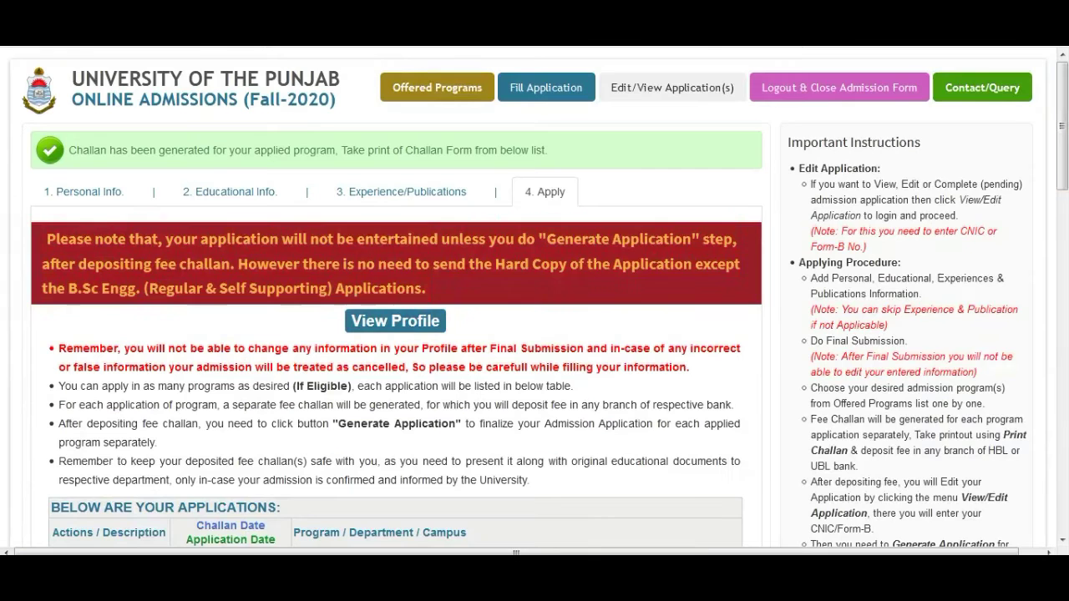
# Step: Scroll down to the eligibility agreement and Submit Application / Generate Challan button
pyautogui.scroll(-3, 534, 300)
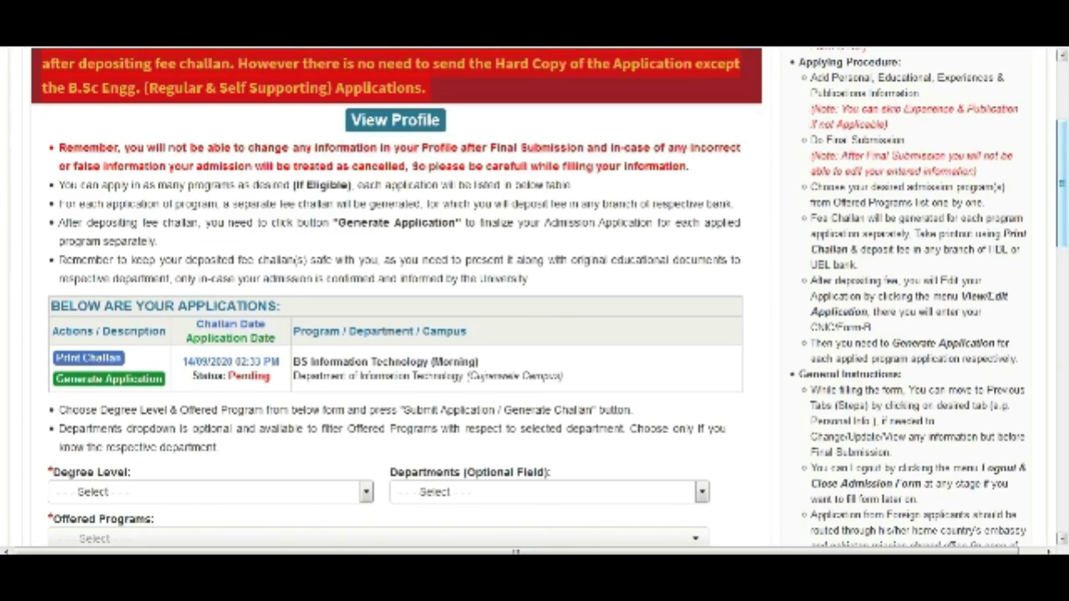
pyautogui.click(89, 358)
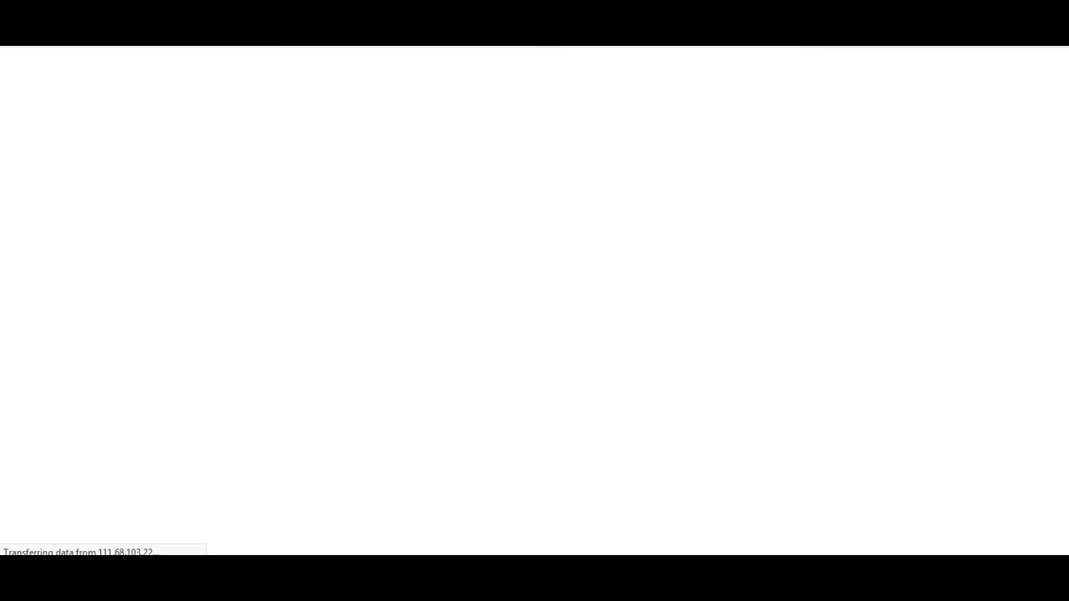